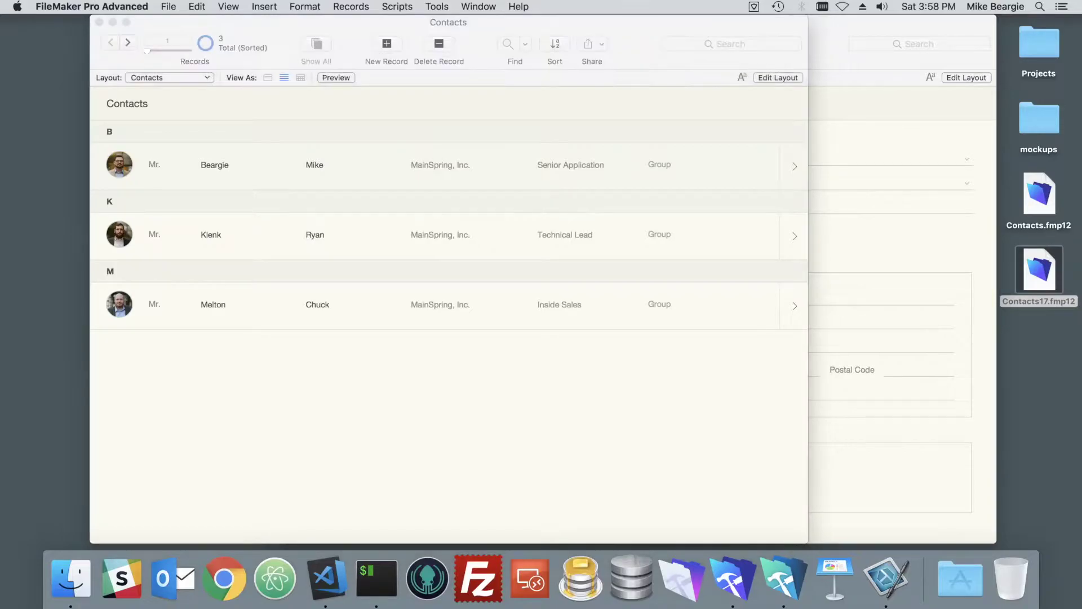
Step: Open a second Contacts17 window on the Contact Details layout, then close it
click(479, 6)
click(496, 21)
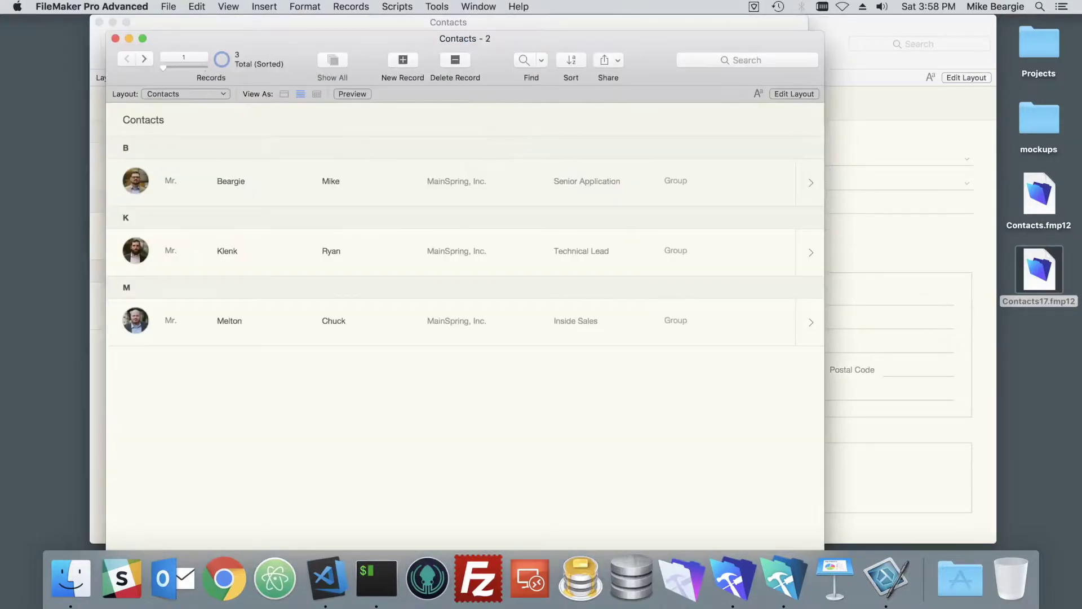
click(186, 94)
mouse_move(169, 104)
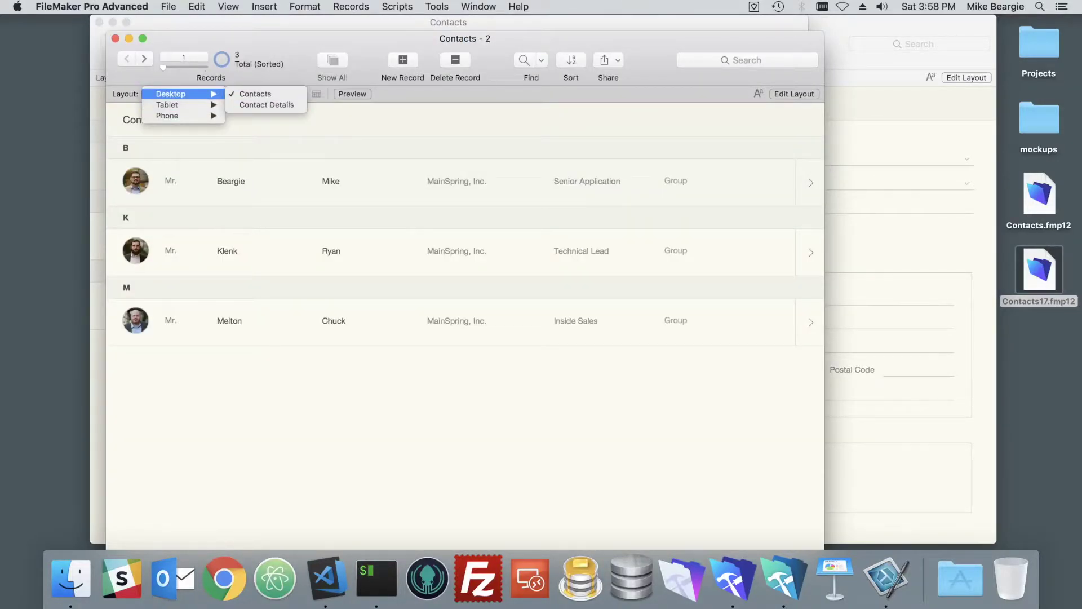
click(265, 103)
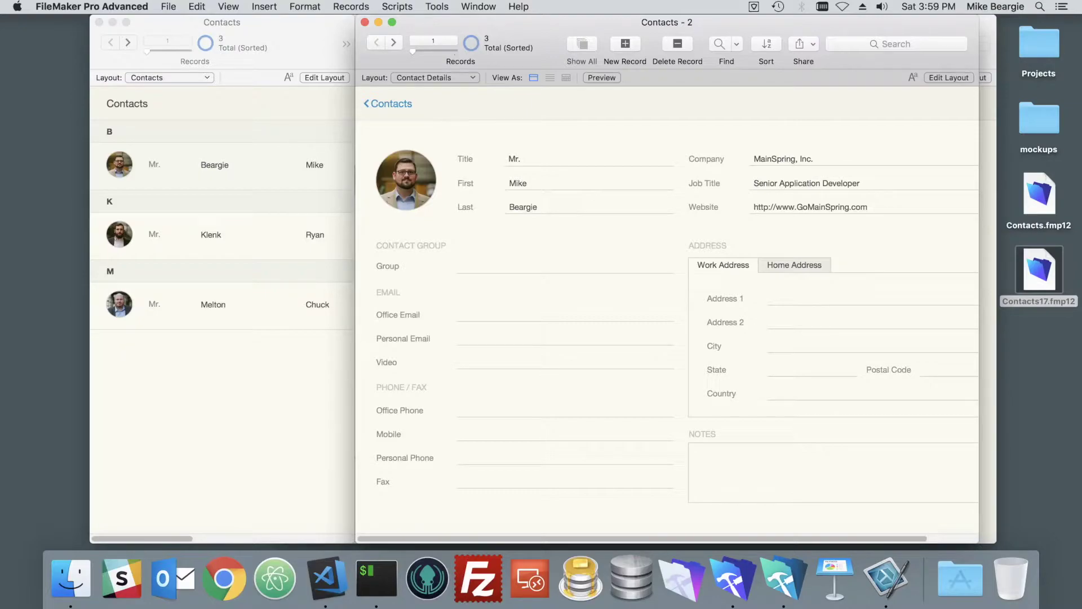
click(365, 22)
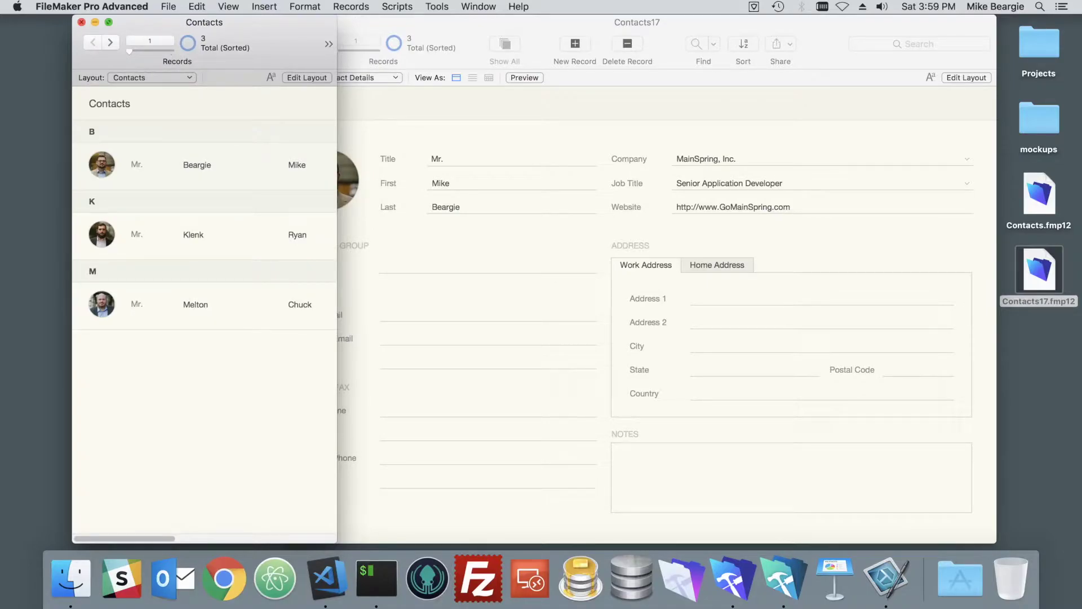
Step: Close the contact list window, enter Layout mode, maximize the window, and toggle the Inspector off and on
key(super+w)
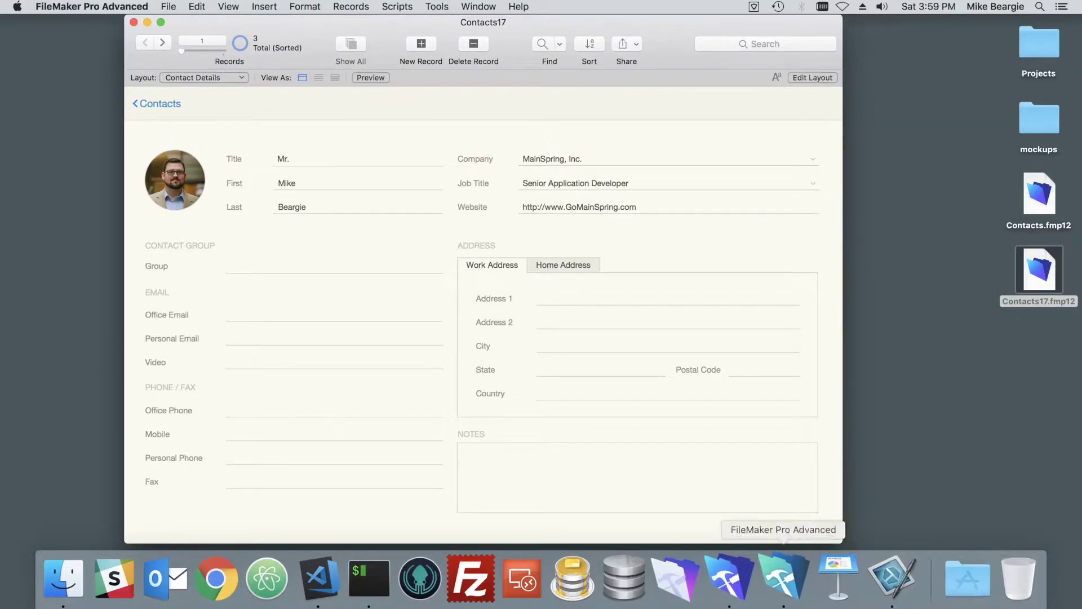
key(super+l)
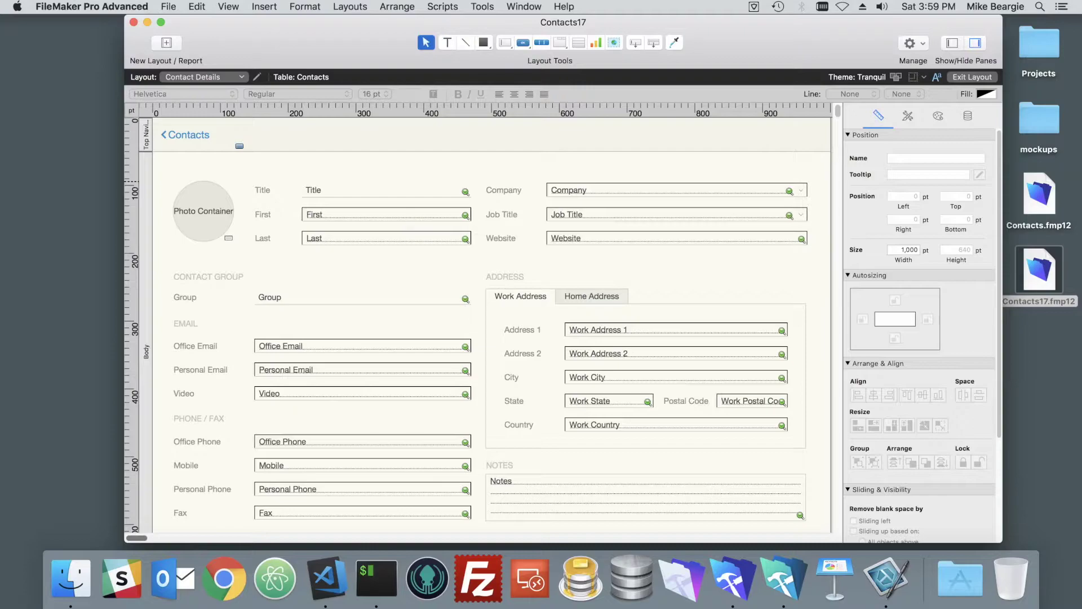
key(ctrl+alt+Return)
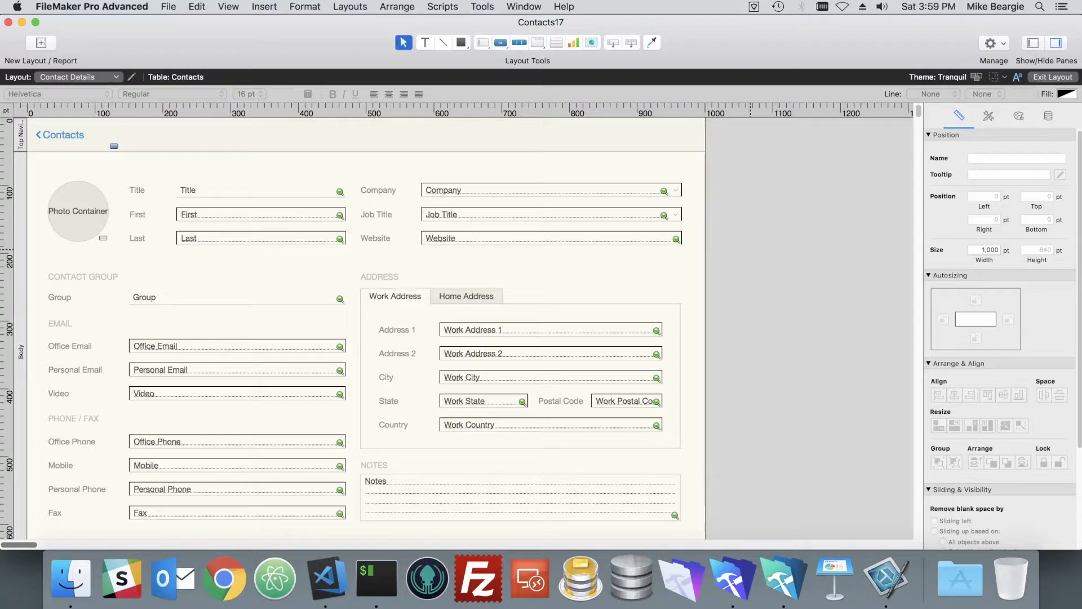
key(super+i)
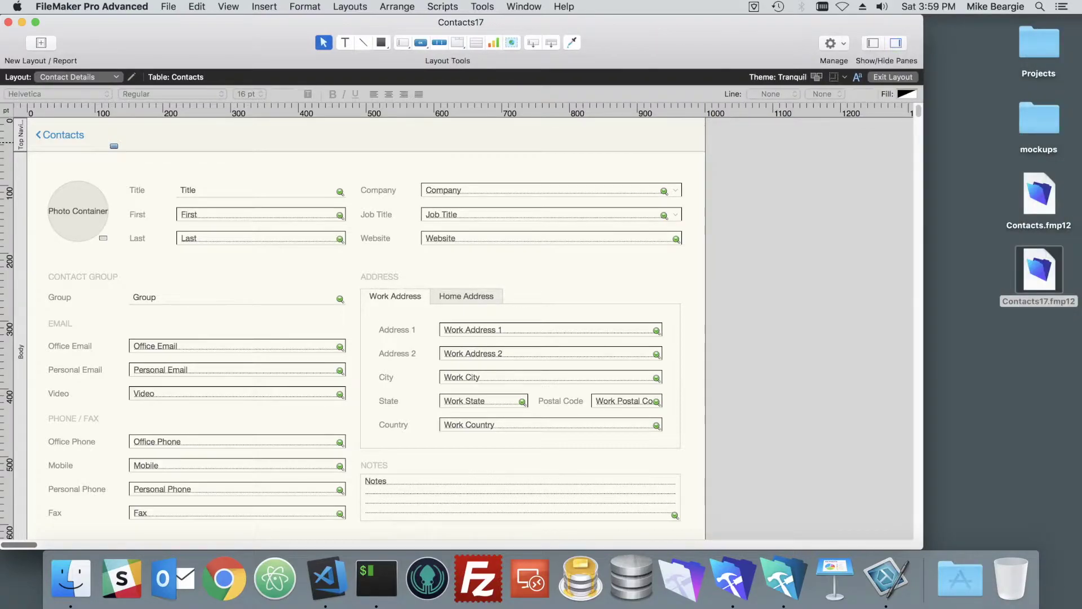
key(super+i)
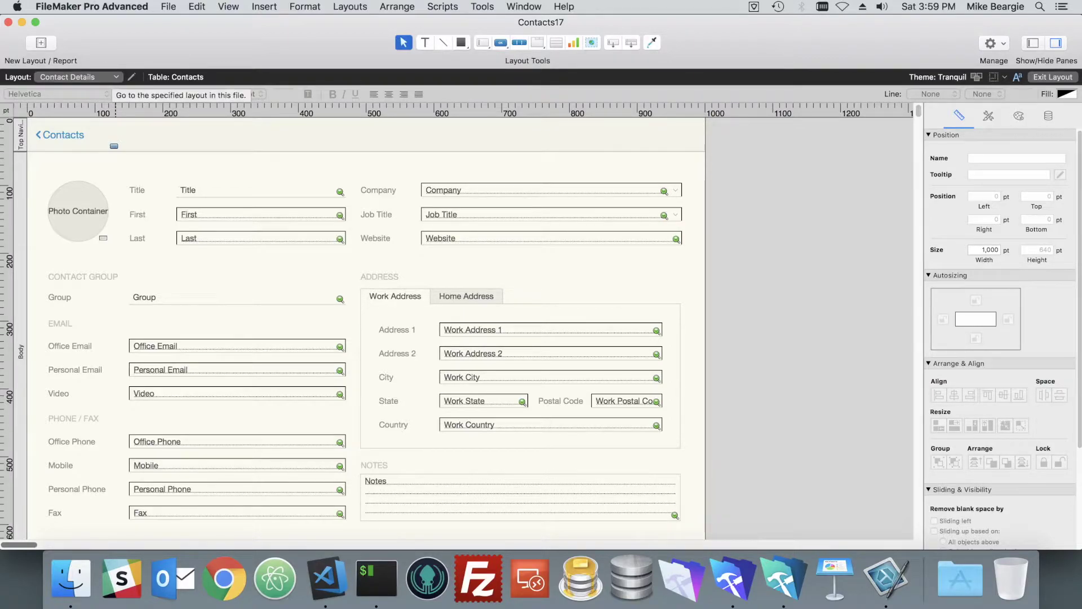
Step: In Manage Layouts, duplicate Contact Details and rename the copy Contact Master Detail
click(79, 77)
click(65, 75)
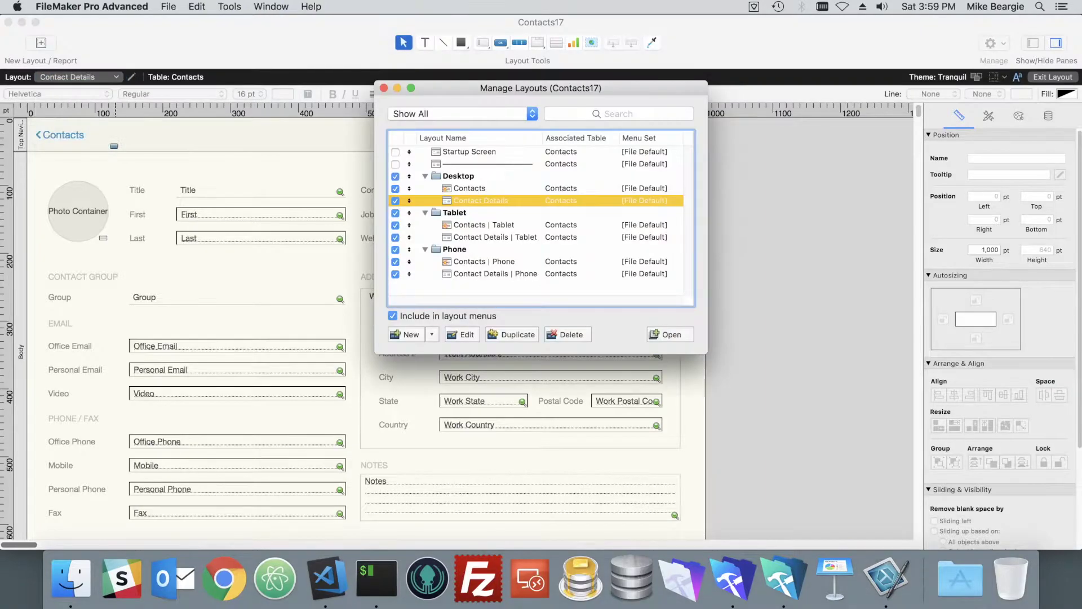
click(512, 334)
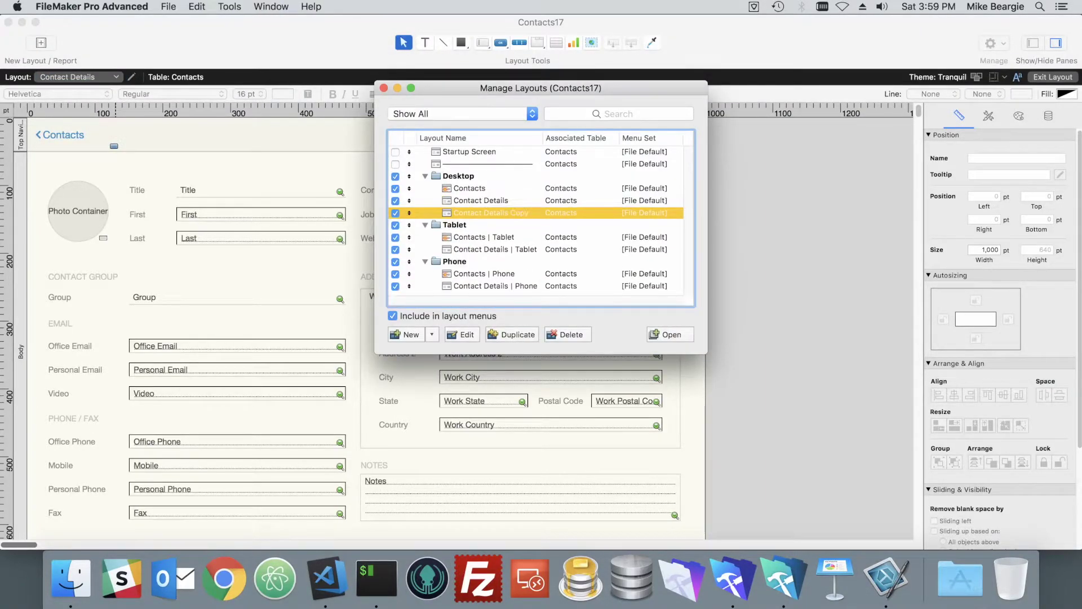
click(467, 334)
click(492, 167)
drag(515, 167, 461, 167)
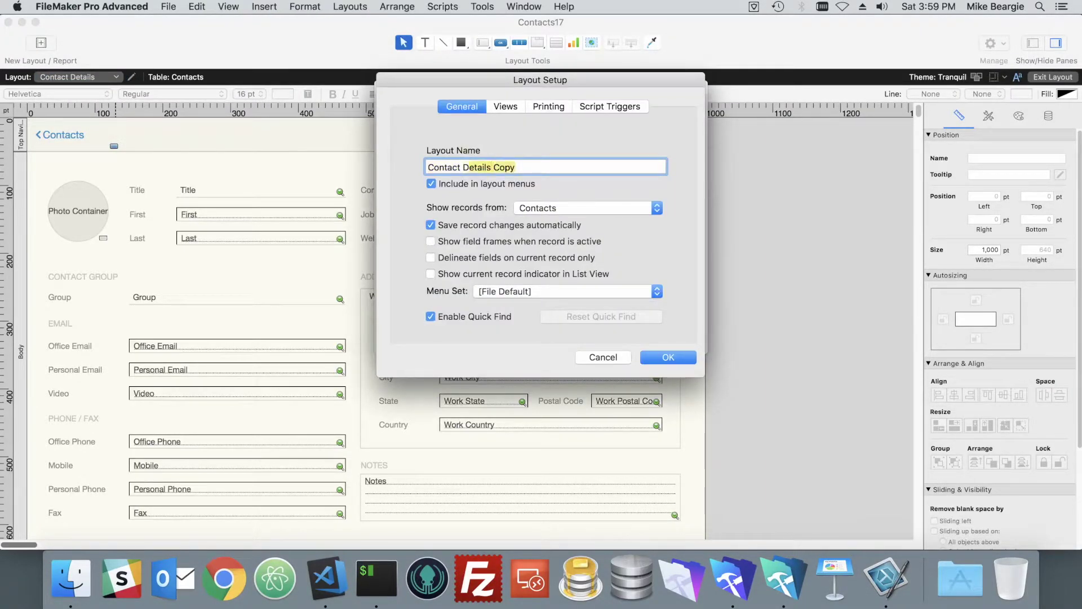
text(Mat)
text(ster Detail)
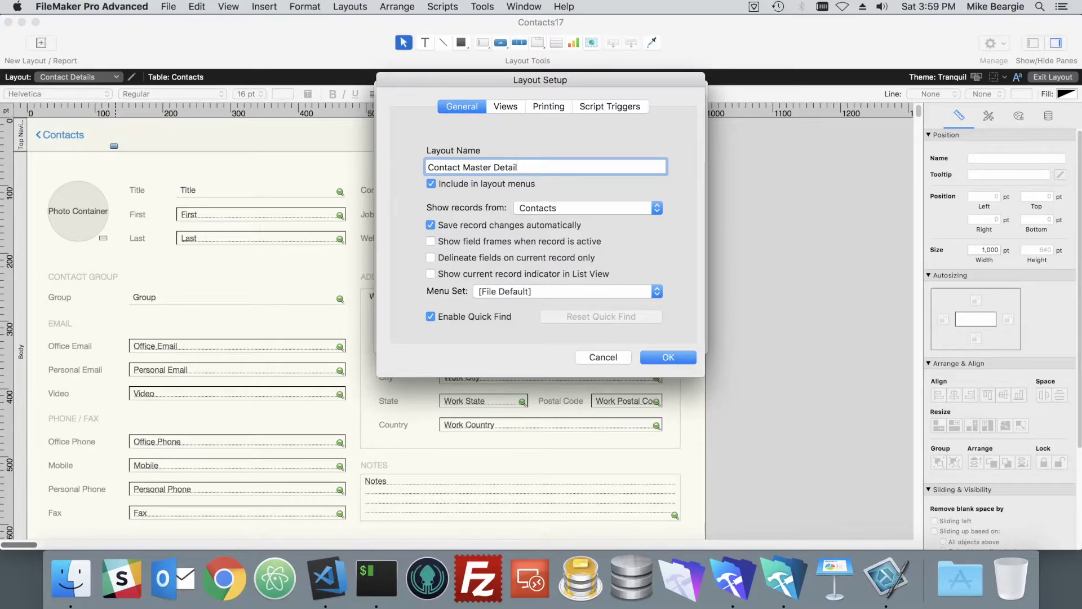
key(Return)
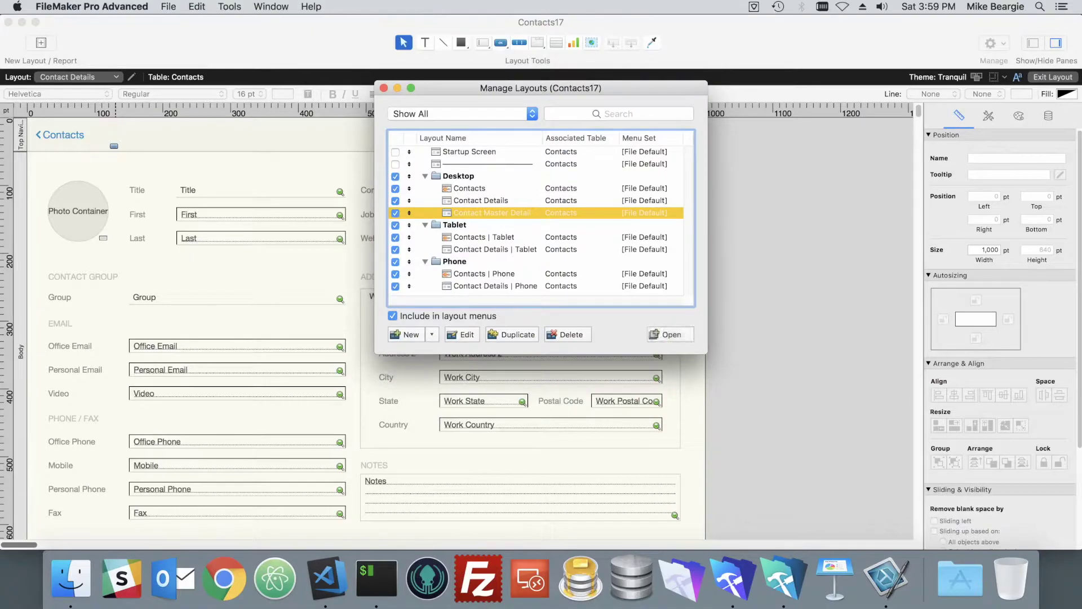
key(Escape)
Step: Switch to the new Contact Master Detail layout for editing
click(77, 77)
mouse_move(67, 115)
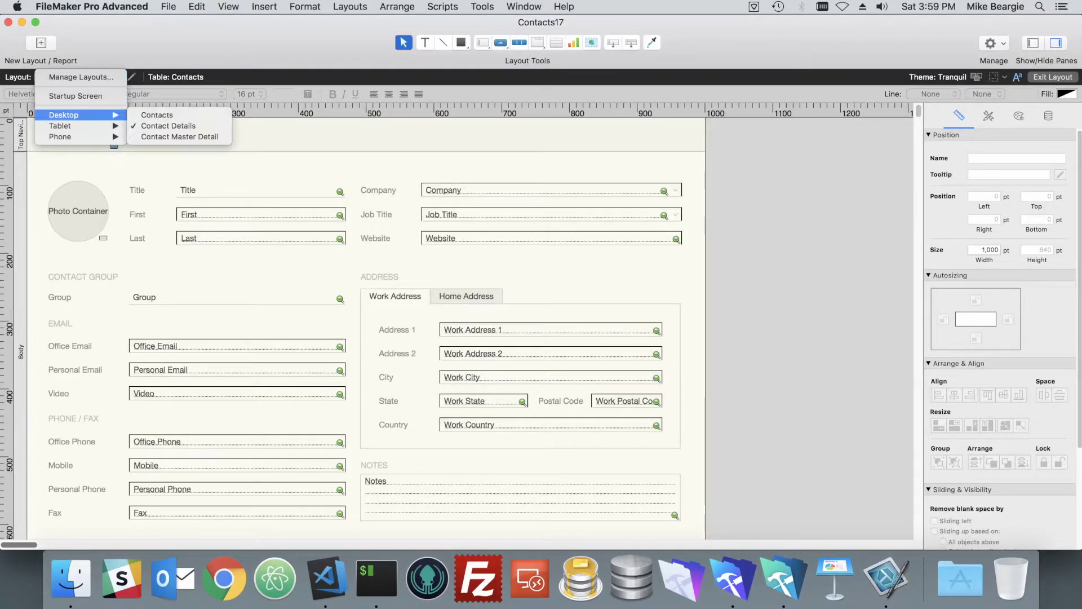
click(179, 137)
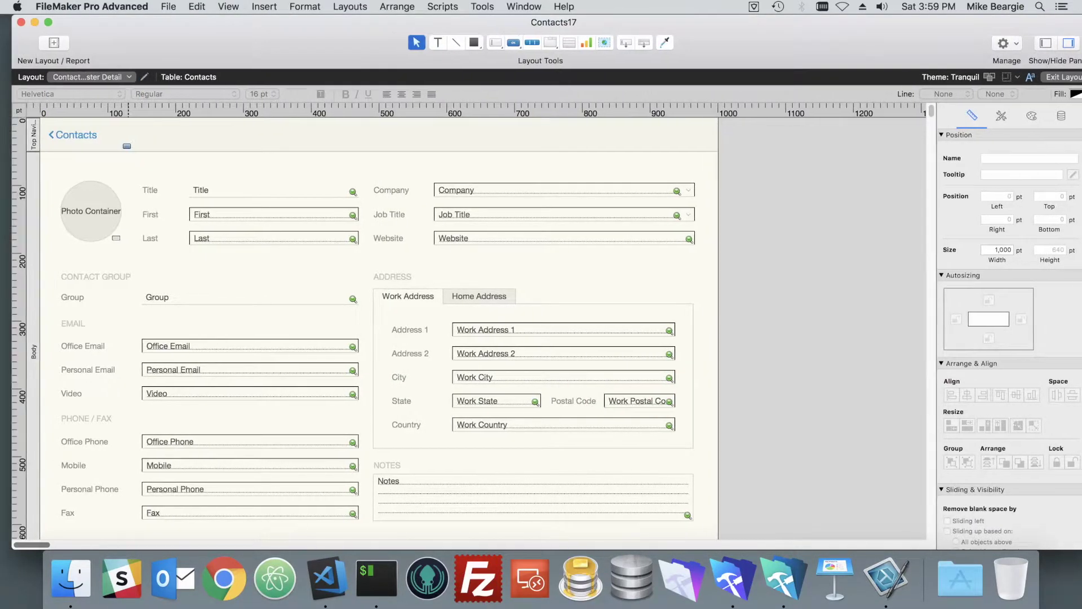
Step: Widen the layout to about 1,289 pt, shift all body objects right, and draw a portal along the left
drag(719, 236, 924, 237)
scroll(919, 282, down, 3)
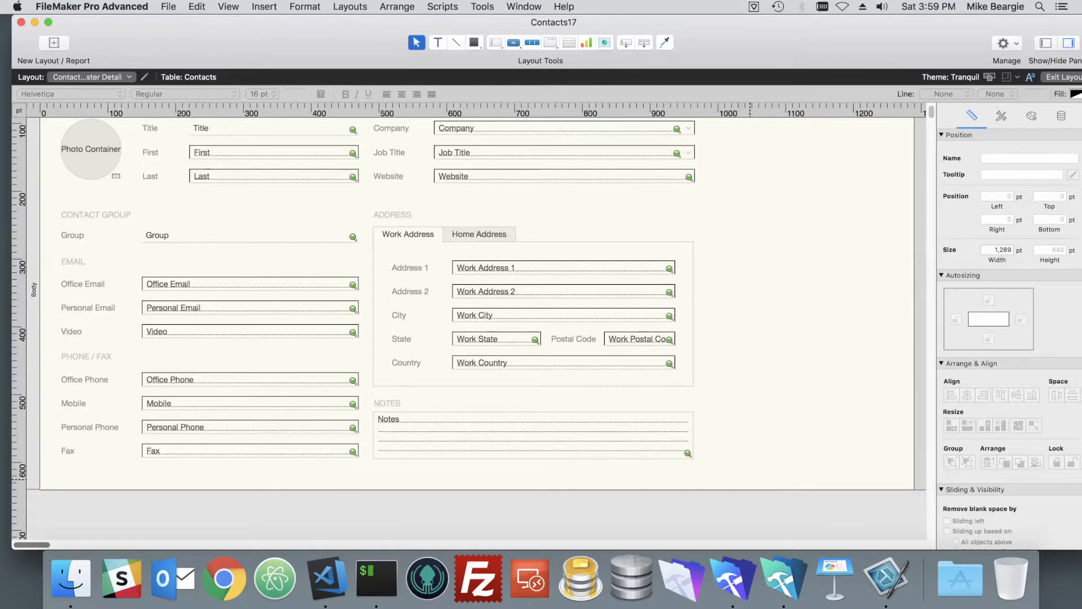
drag(746, 471, 47, 166)
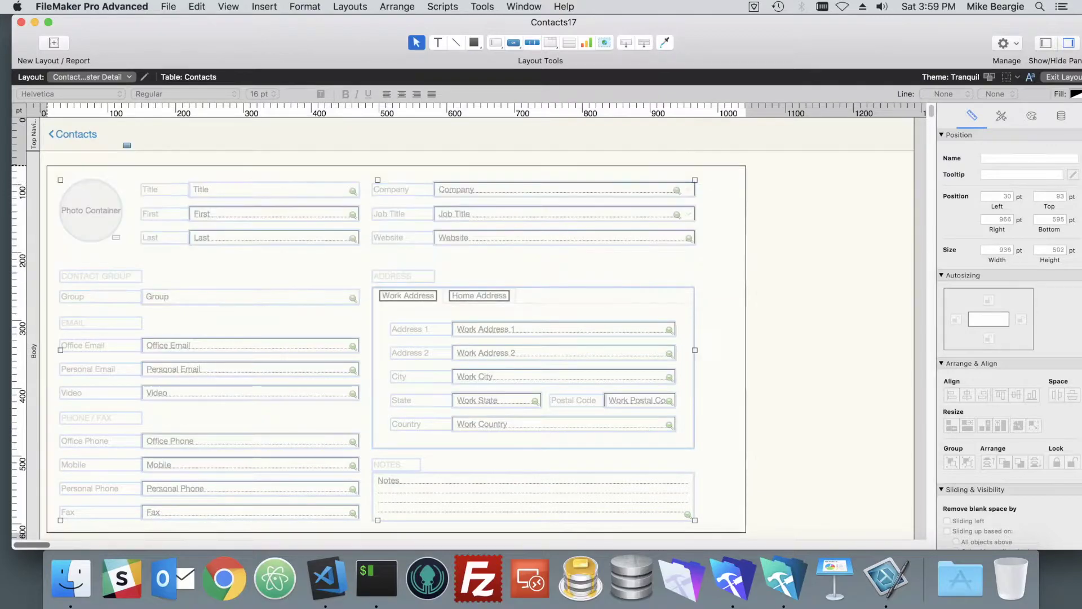
drag(695, 492, 898, 492)
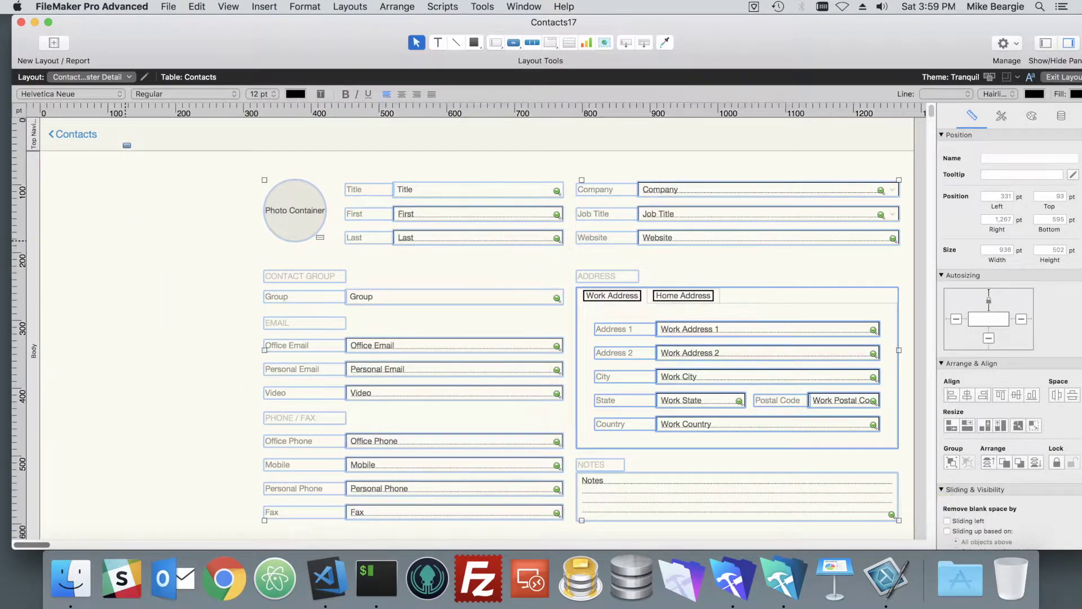
scroll(898, 491, down, 1)
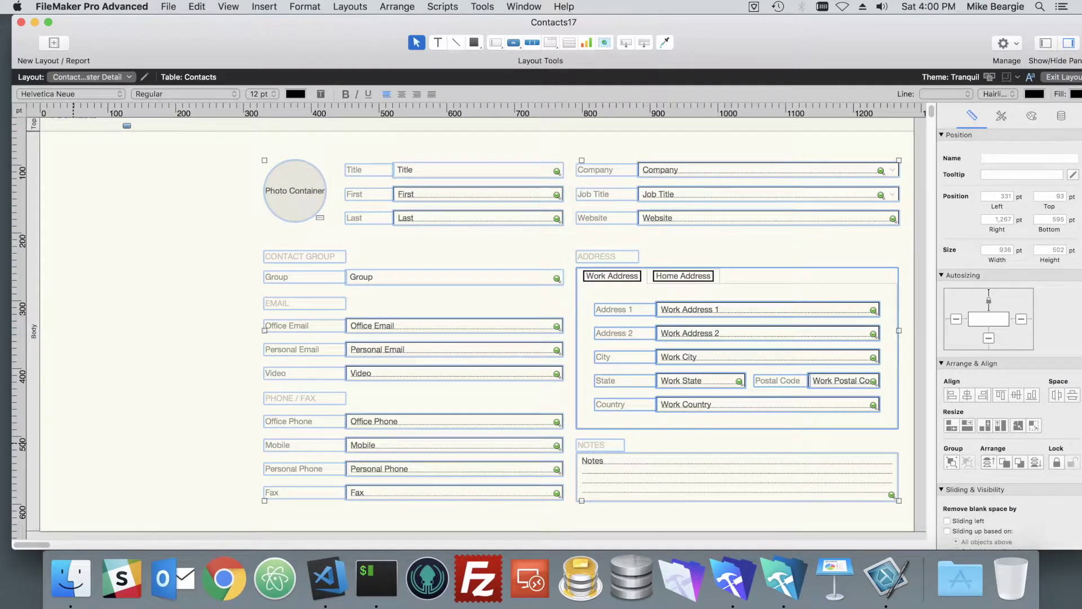
click(86, 160)
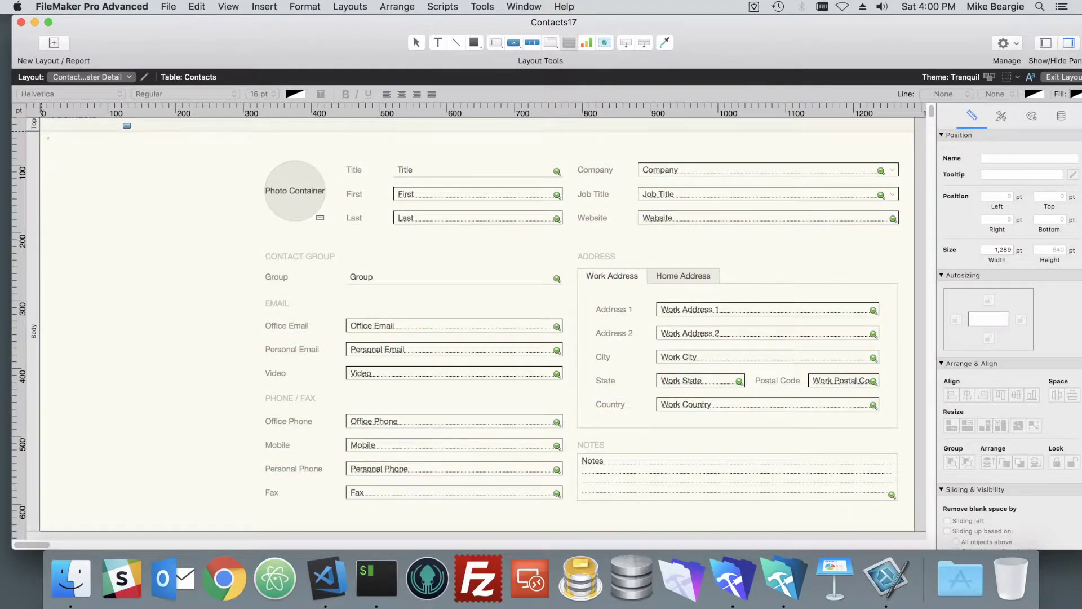
drag(41, 131, 252, 530)
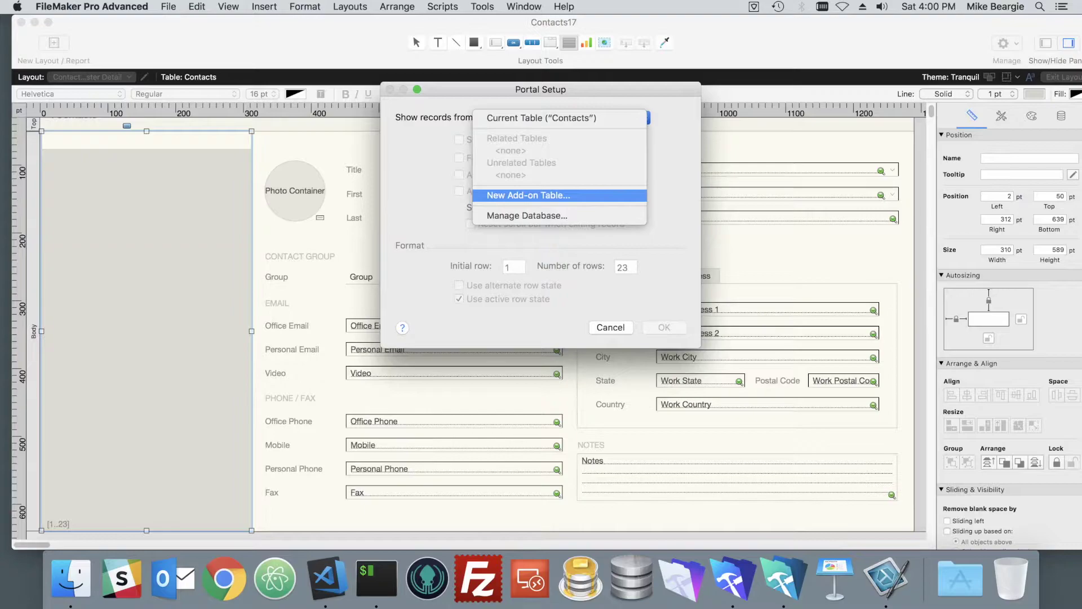
Step: Set the portal to Current Table records with alternate row shading, 10 rows, and no fields
key(Return)
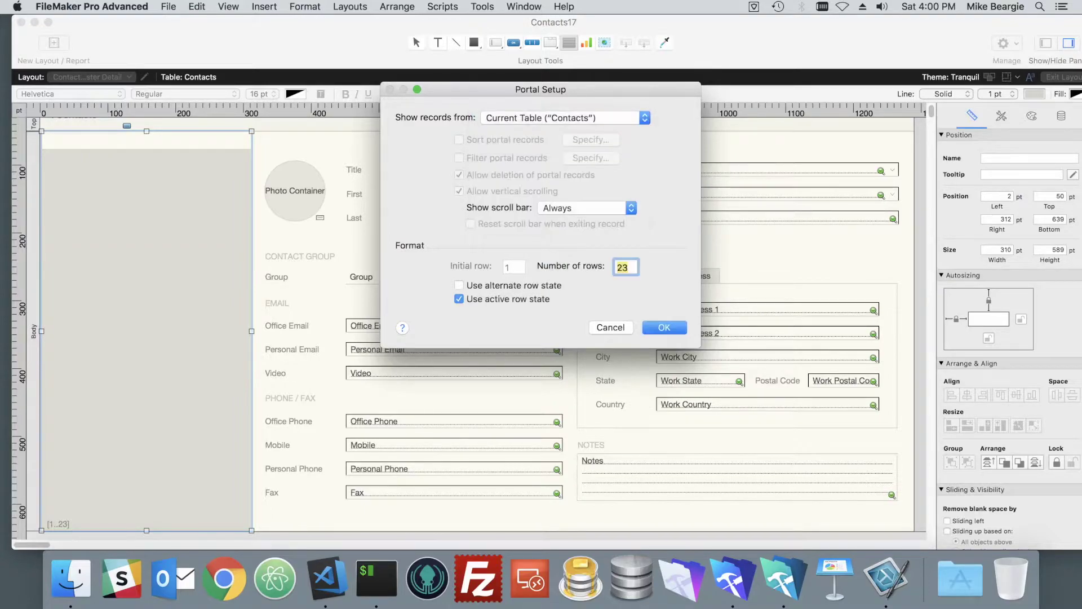
click(459, 285)
text(10)
key(Return)
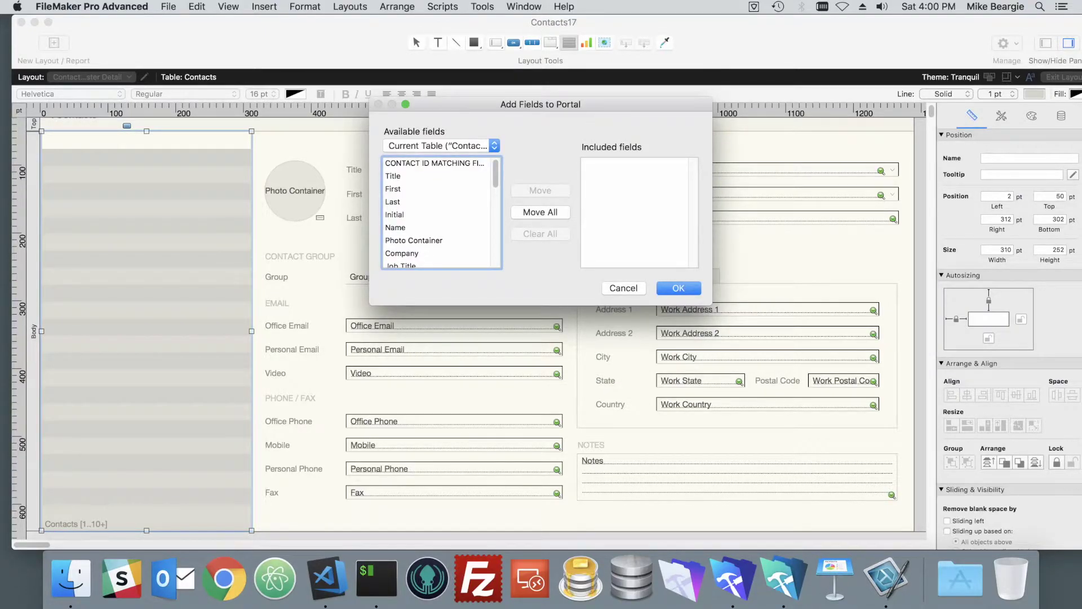
key(Return)
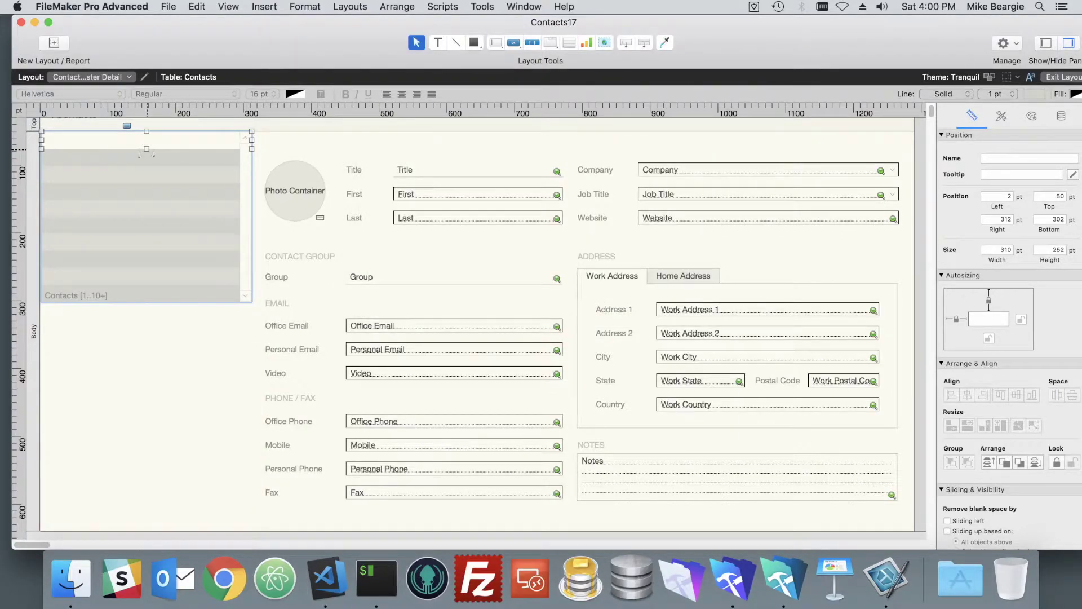
click(481, 233)
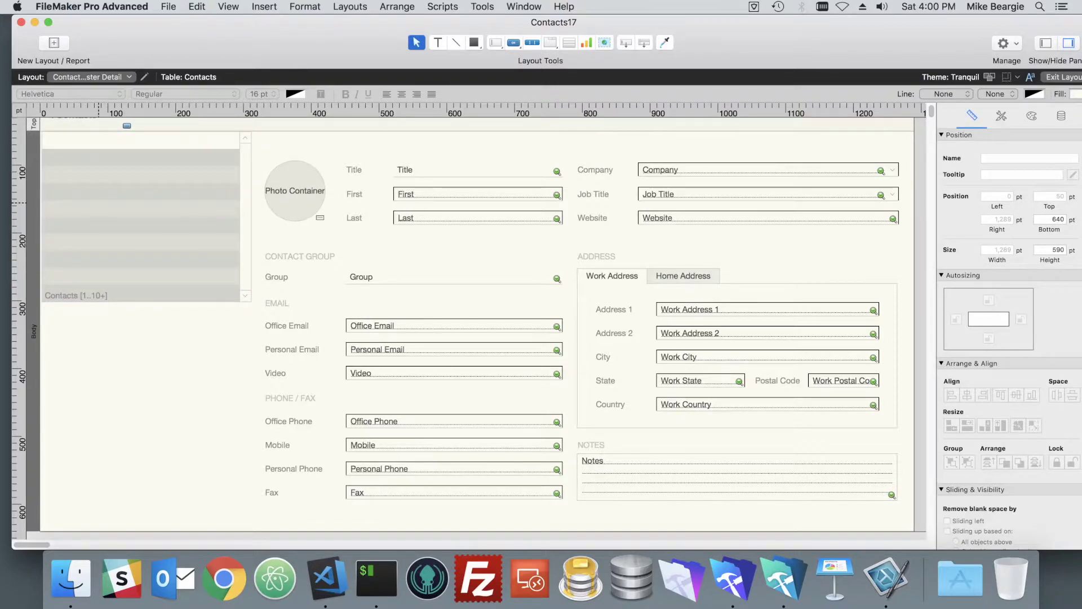
Step: Set the portal's height to 590 pt so it fills the Body
click(100, 202)
click(1049, 250)
text(590)
key(Return)
click(282, 523)
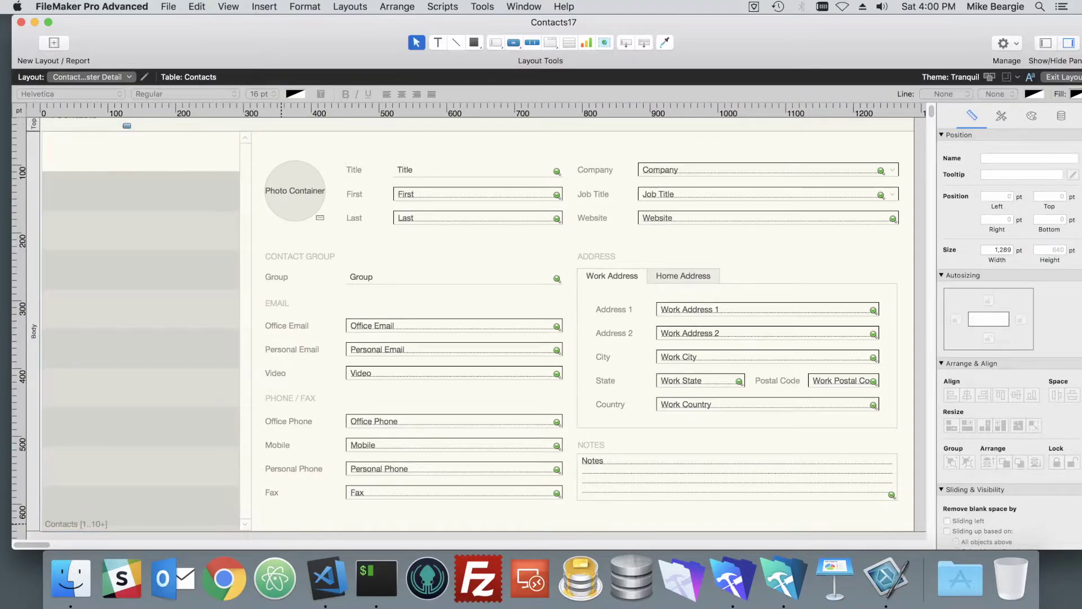
click(216, 454)
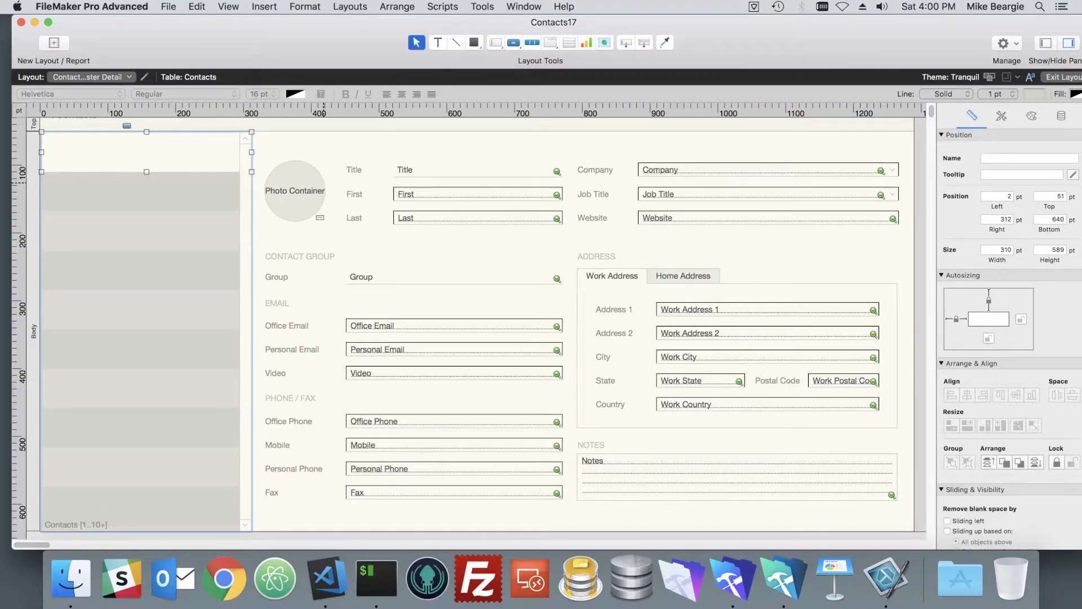
click(323, 140)
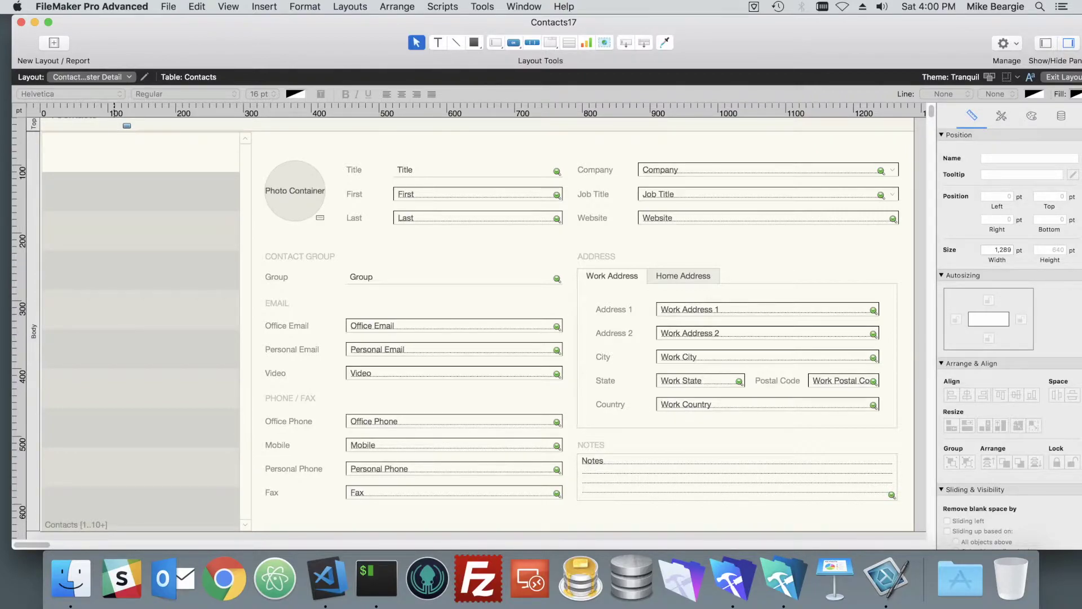
Step: On the Contacts layout, select the photo placeholder and the Last and First fields
click(91, 77)
mouse_move(79, 115)
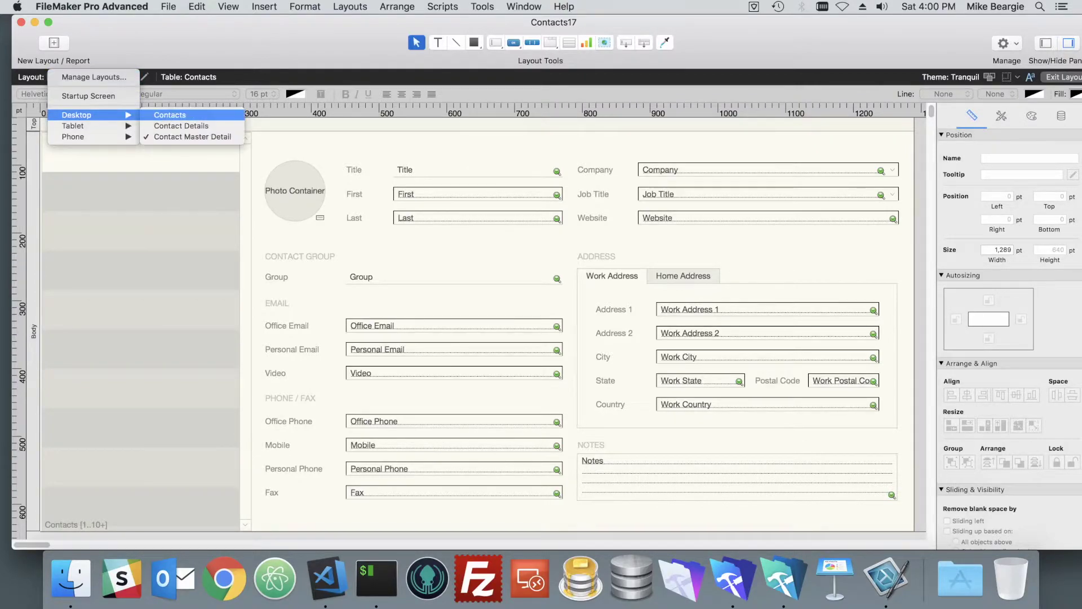
click(169, 115)
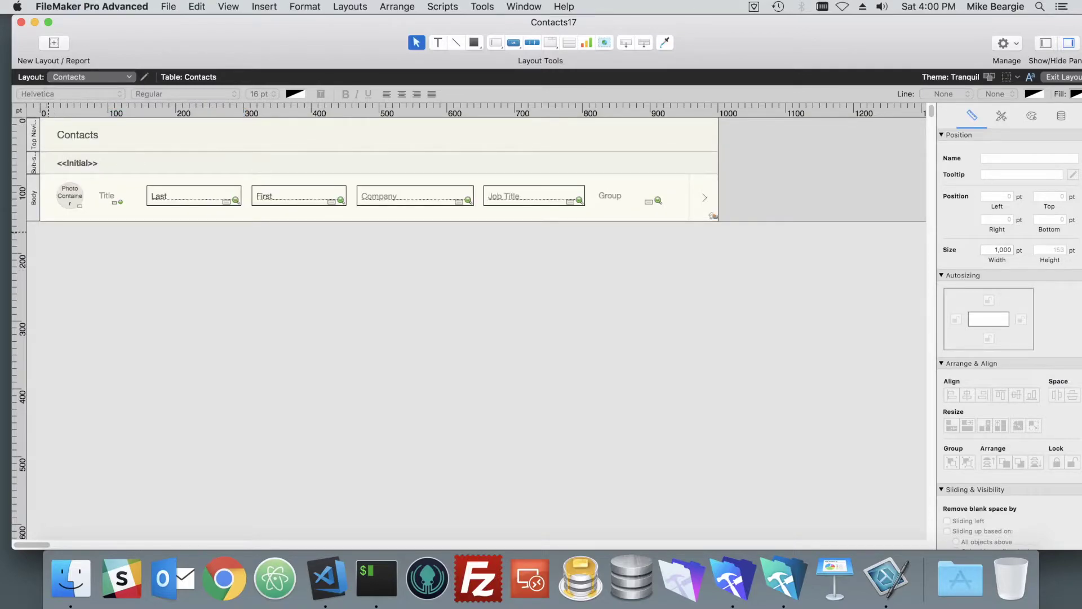
click(70, 196)
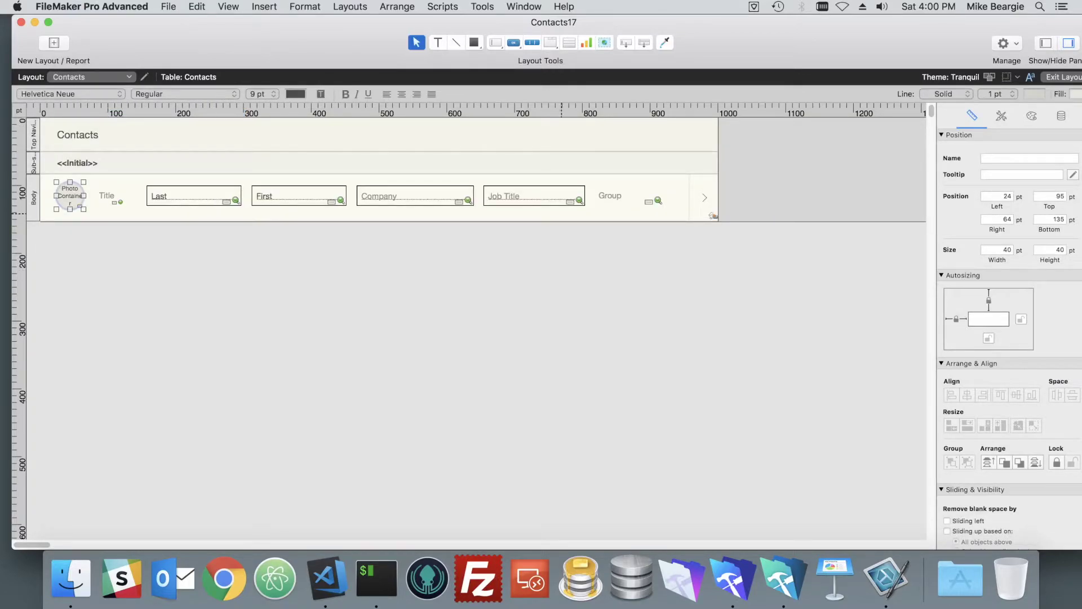
click(698, 200)
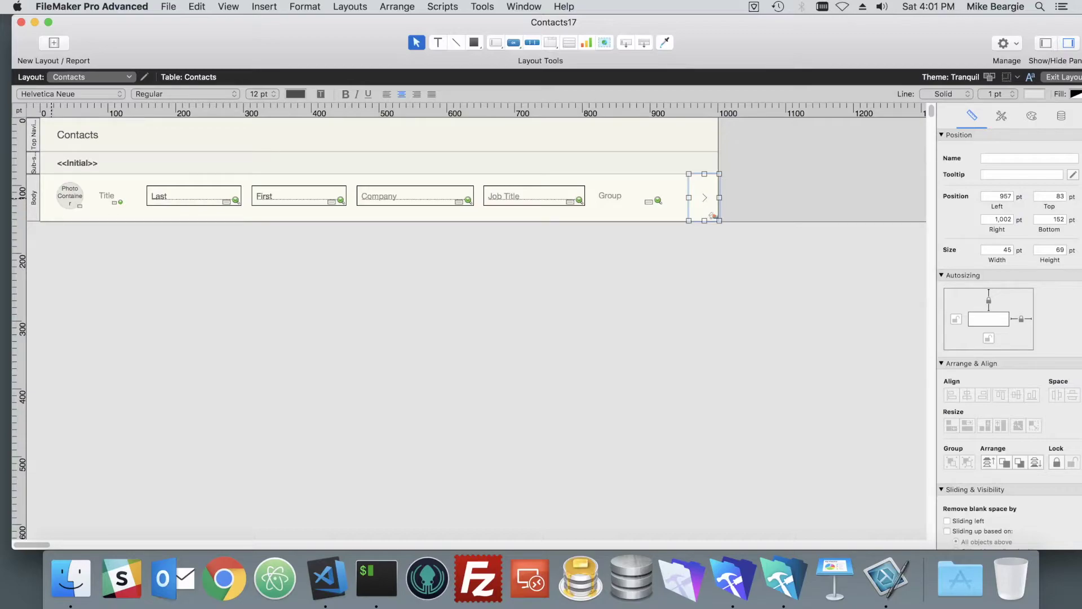
shift+click(65, 197)
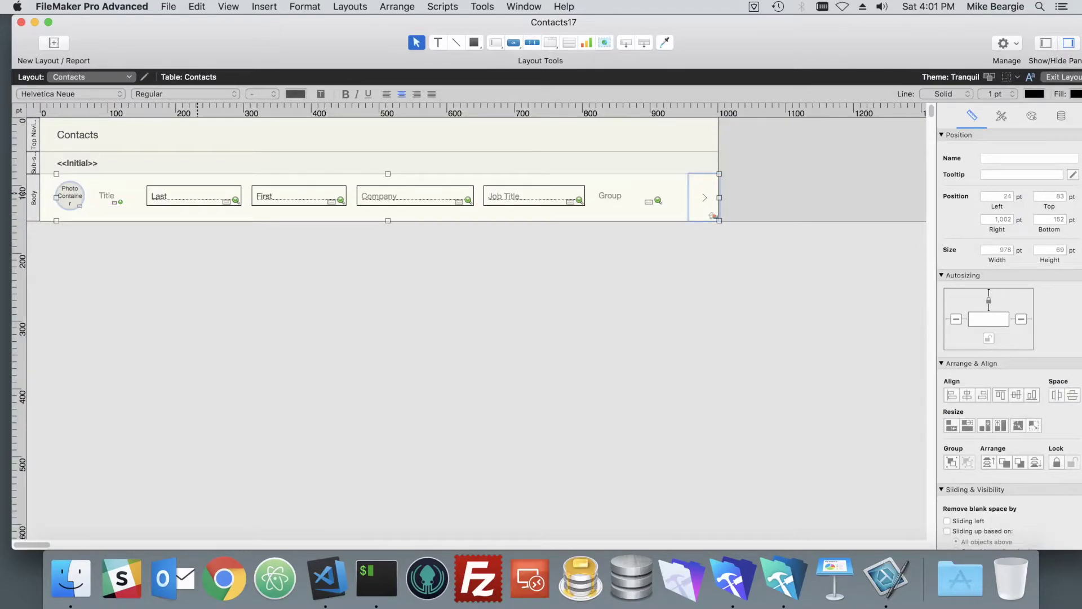
shift+click(197, 195)
shift+click(272, 195)
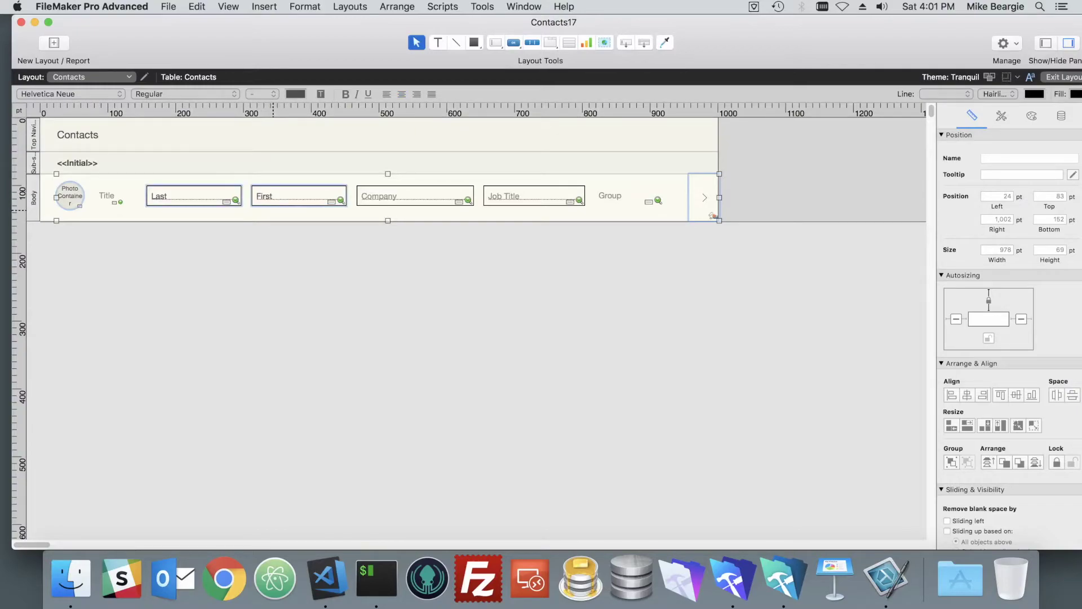
Step: Paste them into Contact Master Detail, placing the photo and Last/First fields in the portal's first row
click(90, 77)
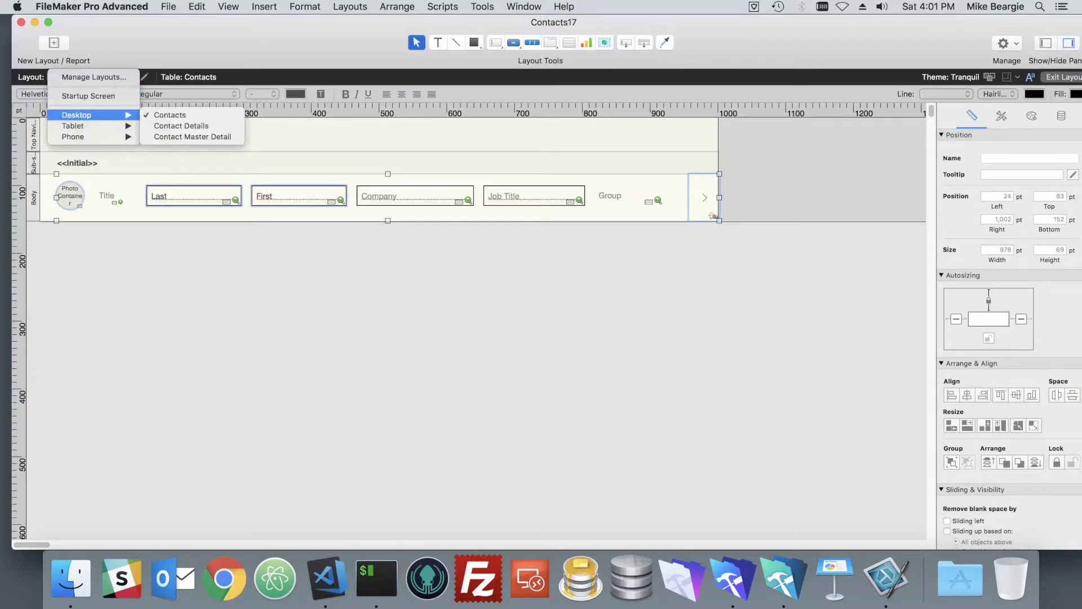
click(194, 137)
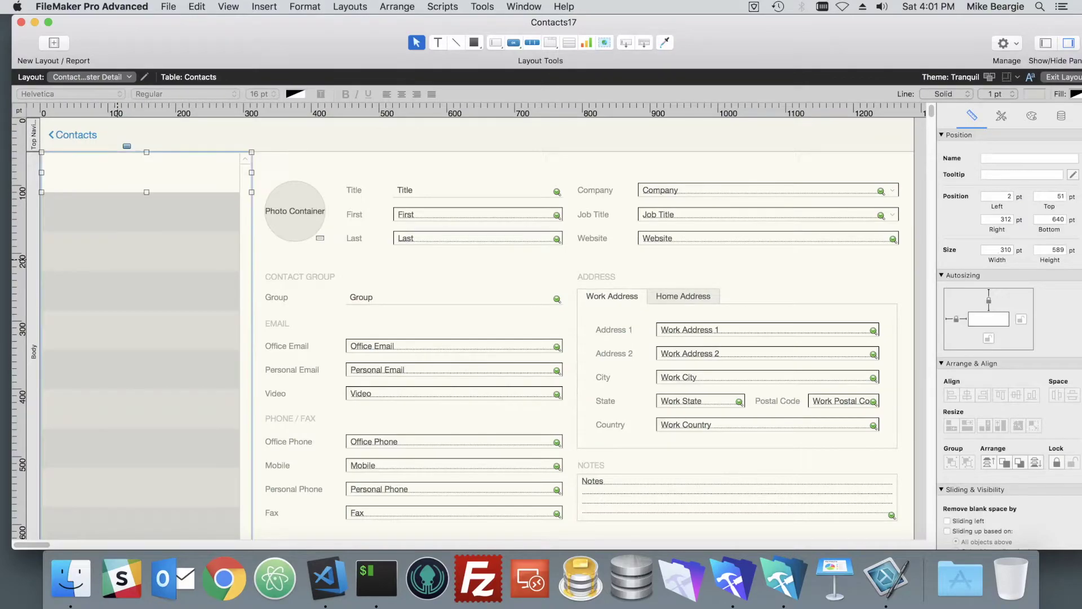
key(super+v)
drag(54, 257, 59, 175)
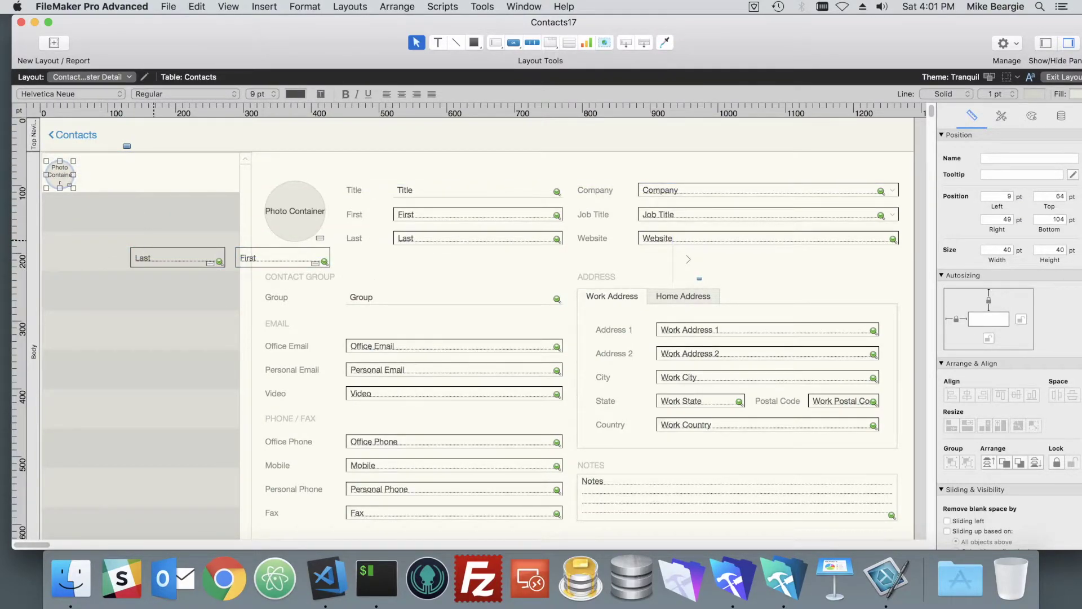
click(153, 257)
shift+click(237, 257)
drag(316, 257, 160, 174)
Step: Narrow the First field to about 78 pt, adjust the Last field, and nudge the portal up 1 pt
click(207, 225)
click(207, 173)
click(172, 173)
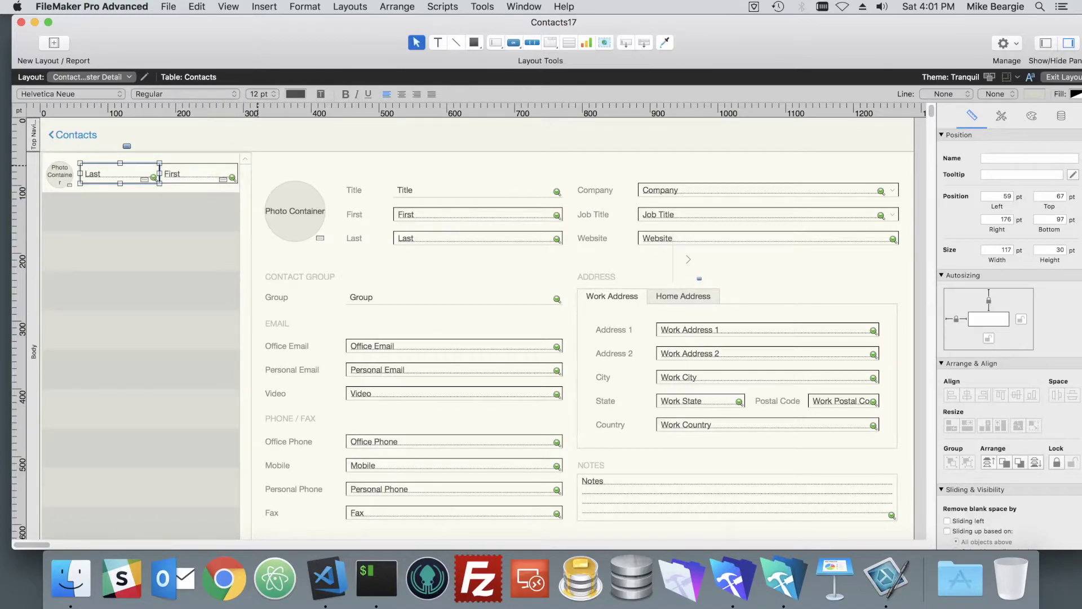
click(222, 250)
key(Up)
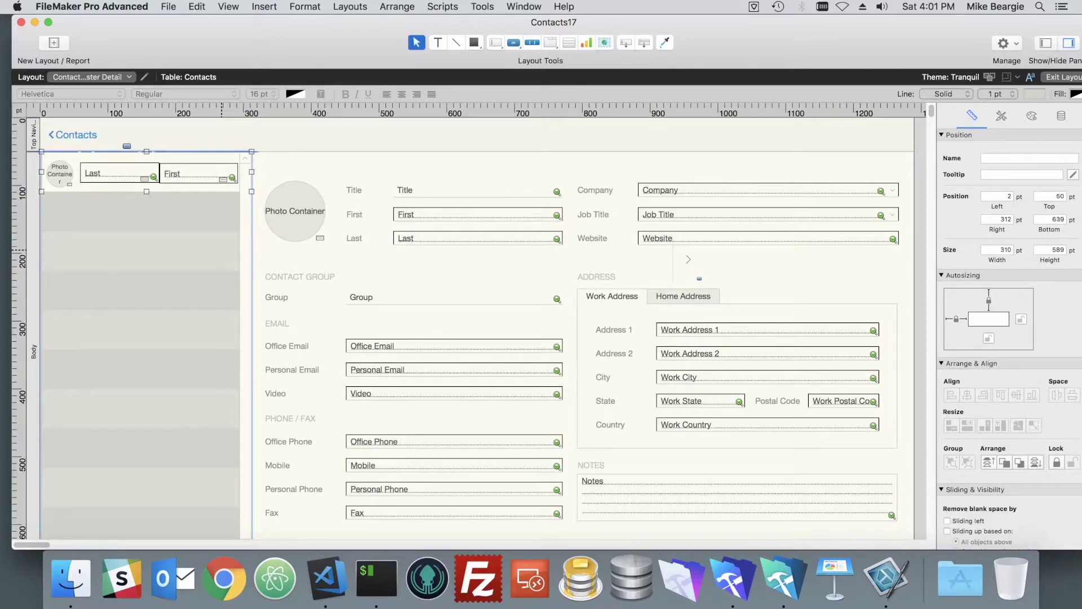
Step: In Browse mode, find contacts by searching 'be' in the Last field
key(super+b)
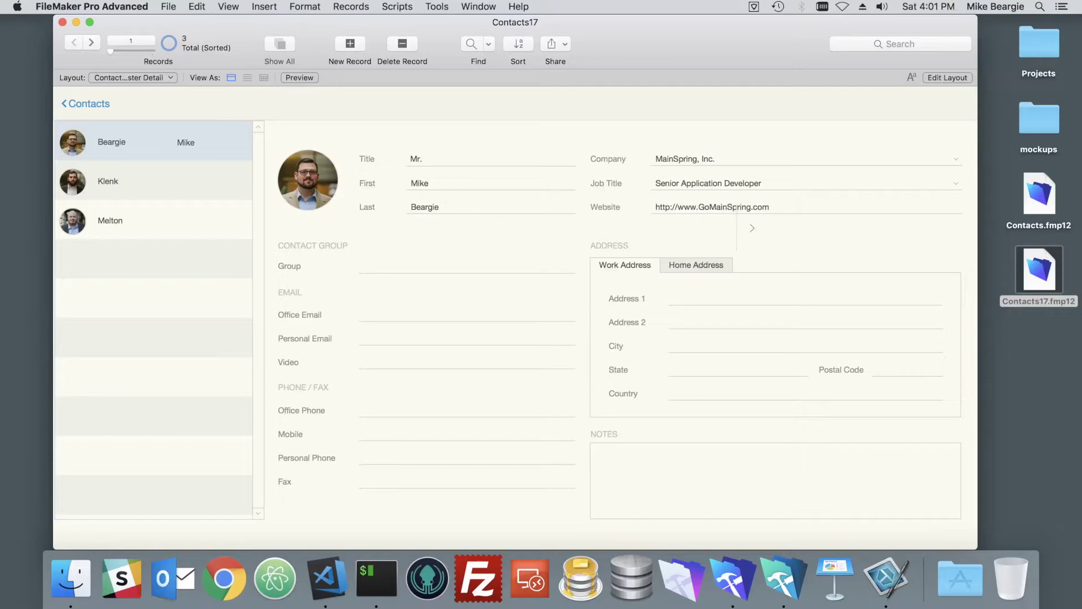
key(super+f)
click(491, 207)
text(be)
key(Return)
key(Return)
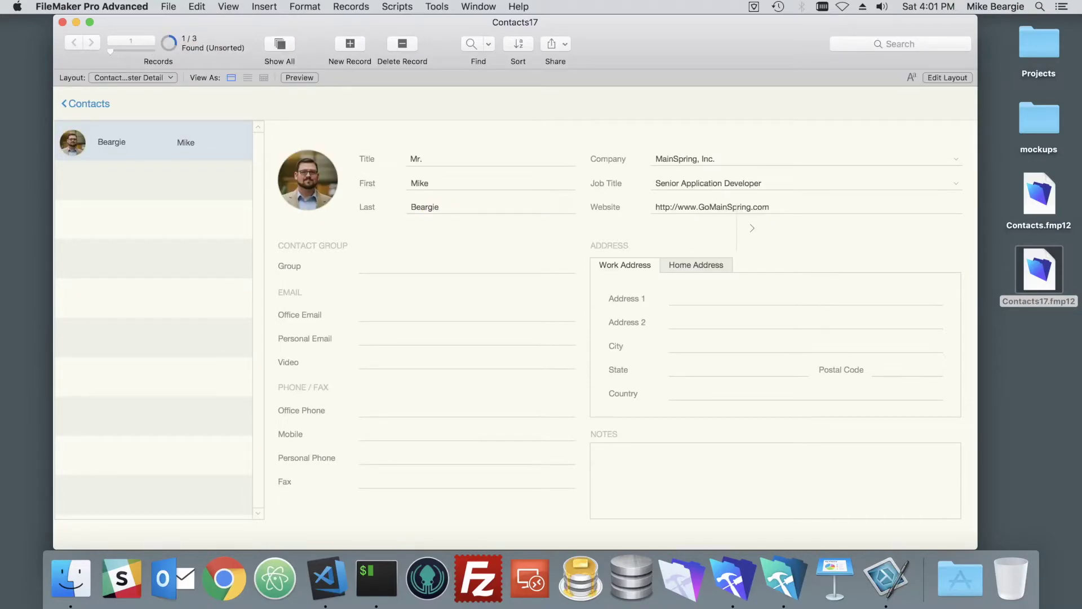
Step: Show all three contact records and step through them in the list portal
key(super+j)
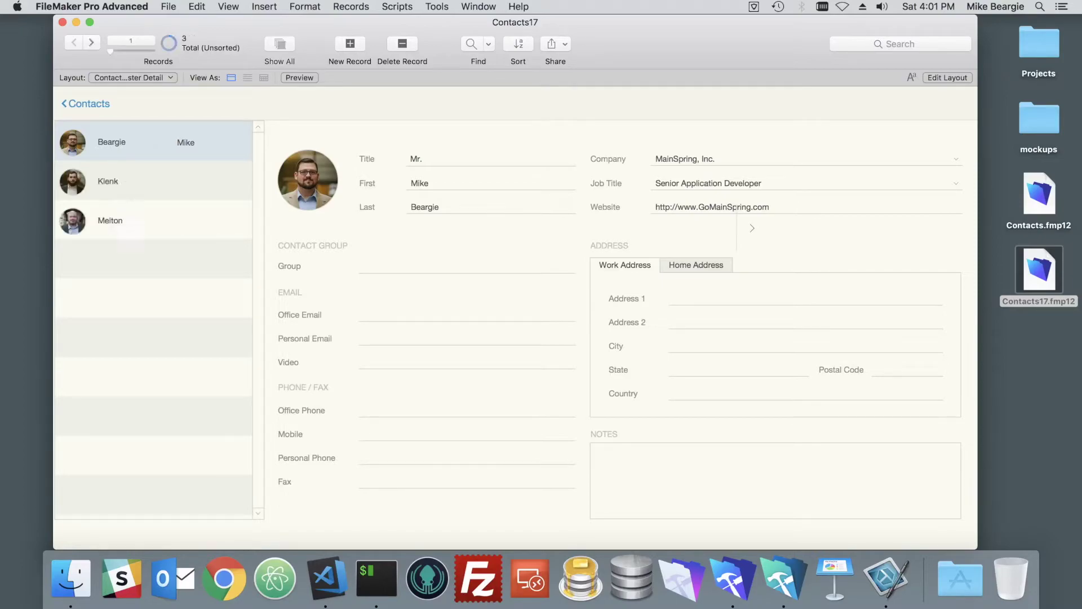
click(107, 181)
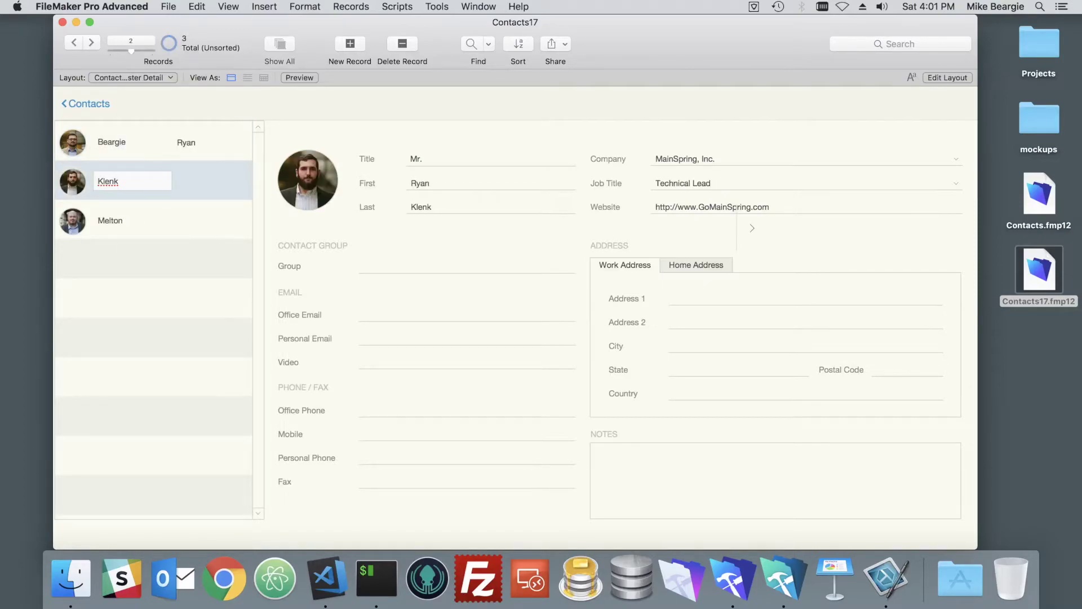
click(110, 220)
key(shift+Tab)
key(shift+Tab)
key(Tab)
key(Tab)
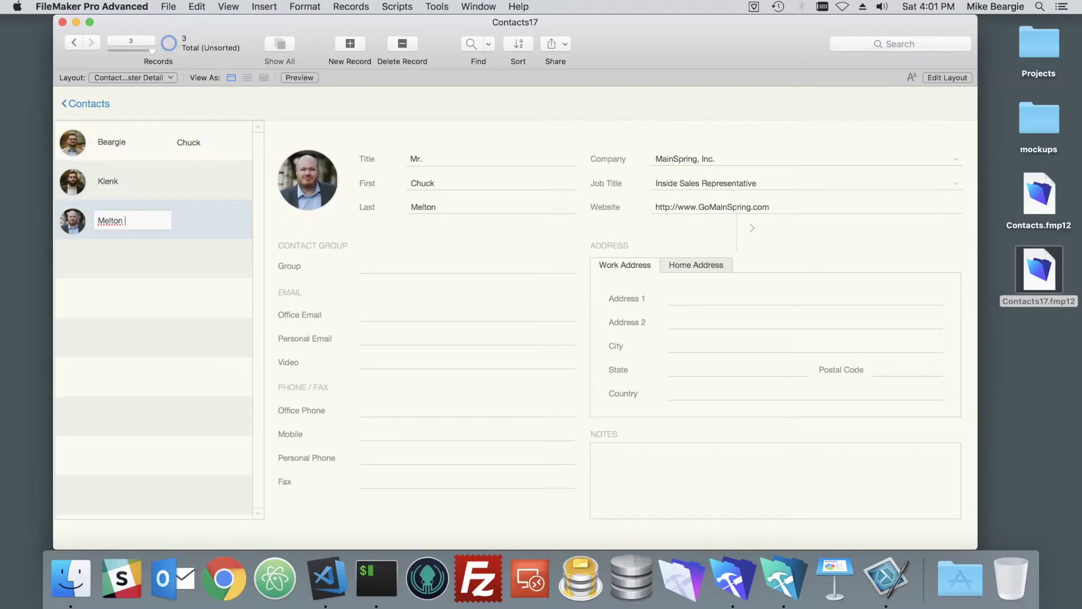
Step: Nudge the First field up 1 pt in Layout mode and return to Browse mode
key(super+l)
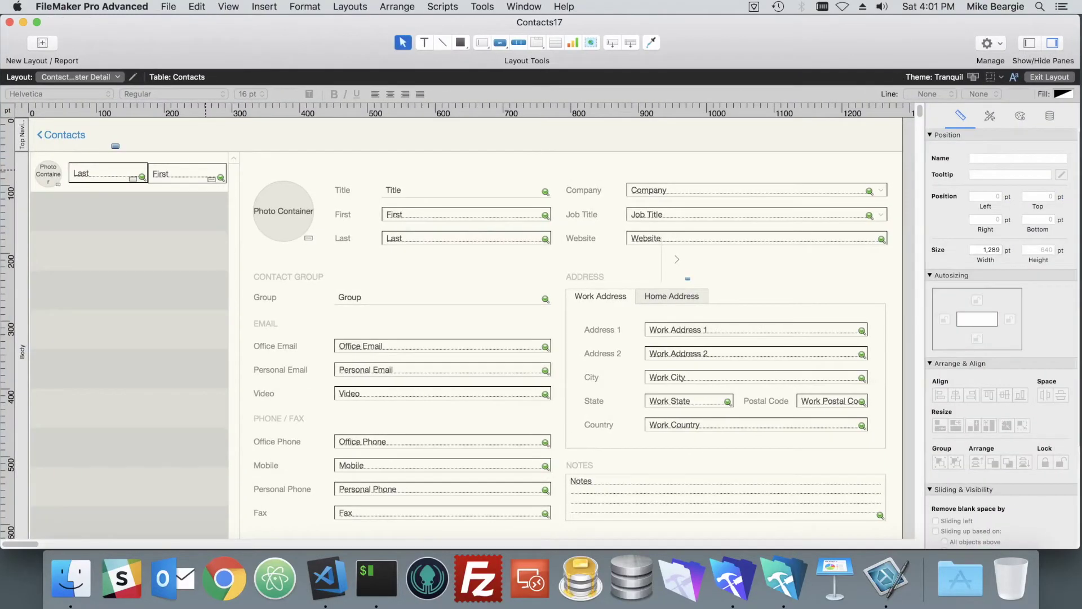
key(Up)
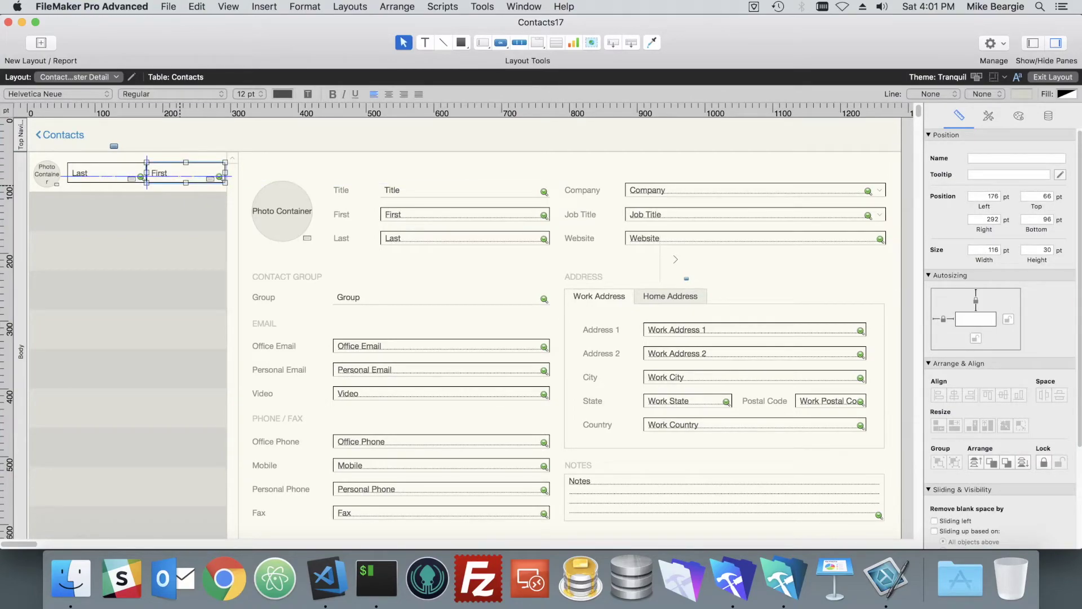
key(super+b)
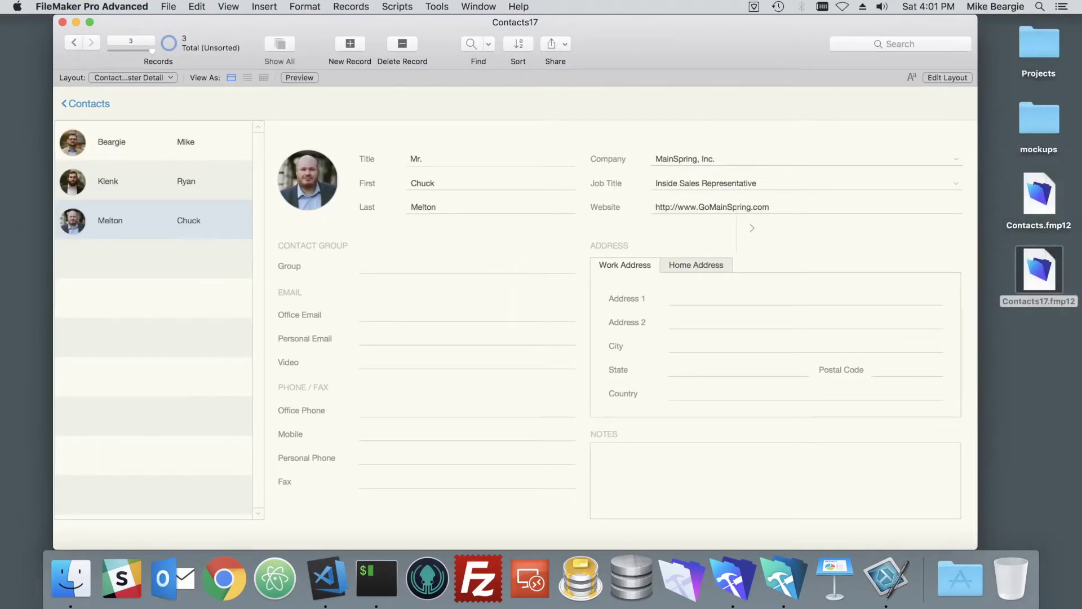
Step: Step through each contact row to confirm its first name now appears
click(131, 182)
click(209, 142)
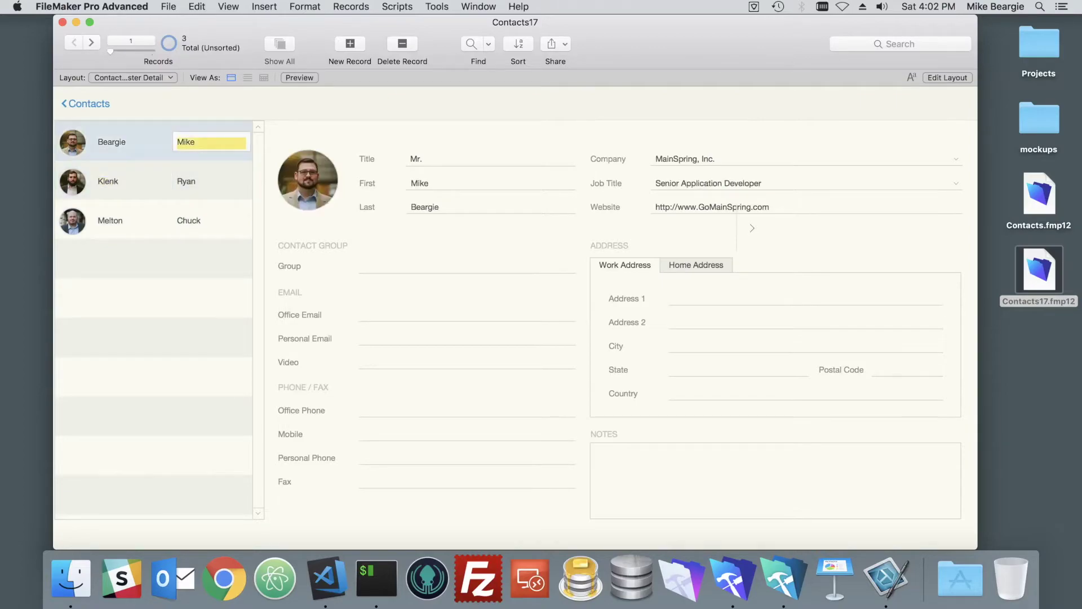
key(ctrl+Down)
key(ctrl+Down)
key(ctrl+Up)
key(ctrl+Up)
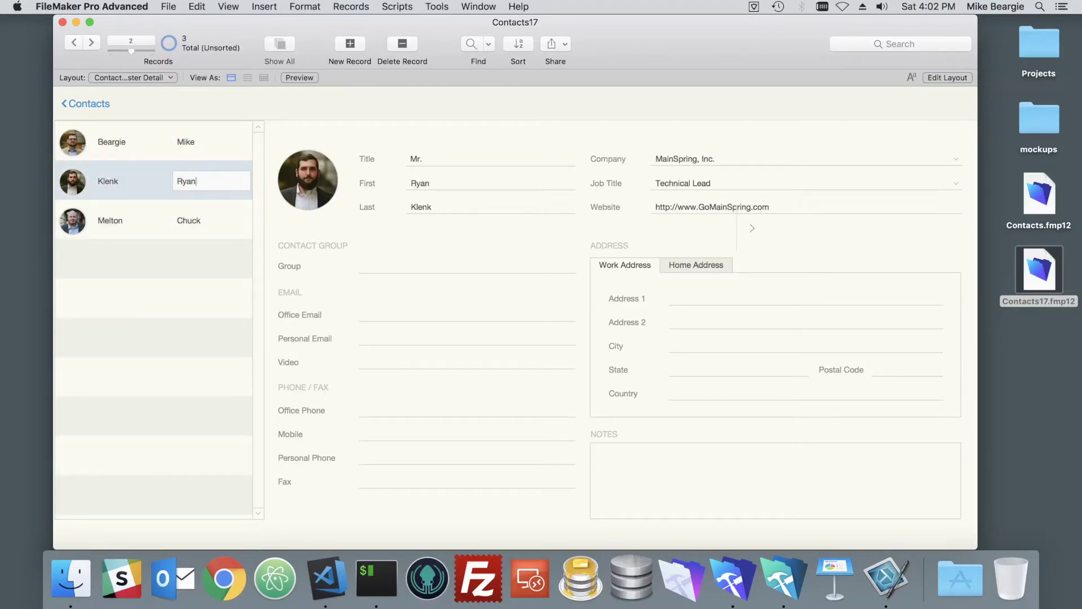
key(ctrl+Down)
key(ctrl+Down)
key(shift+Tab)
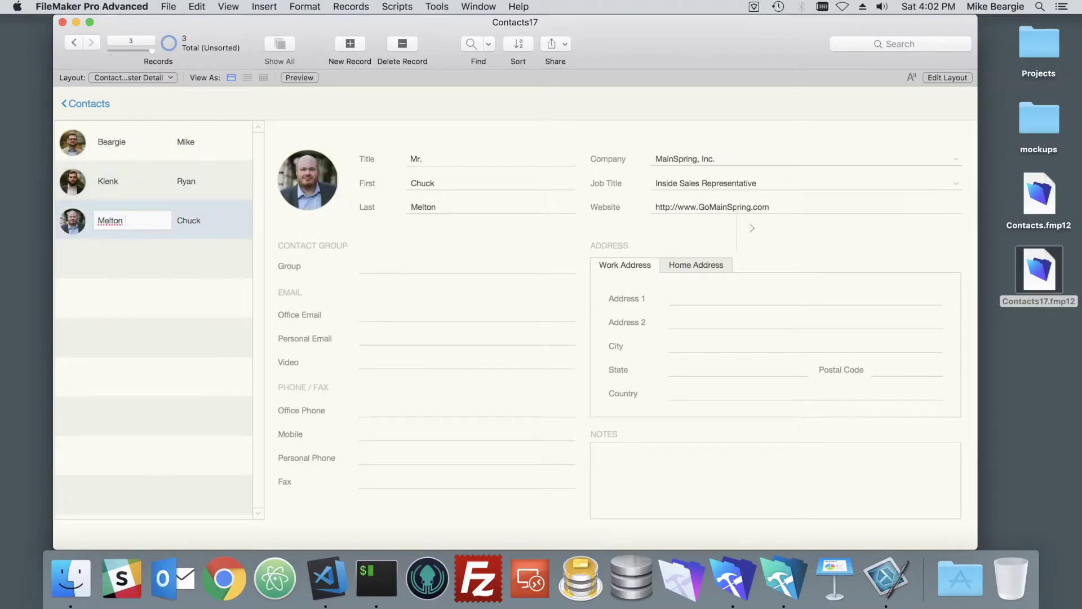
key(Escape)
Step: Set the contact list portal to 5 rows in Portal Setup
key(super+l)
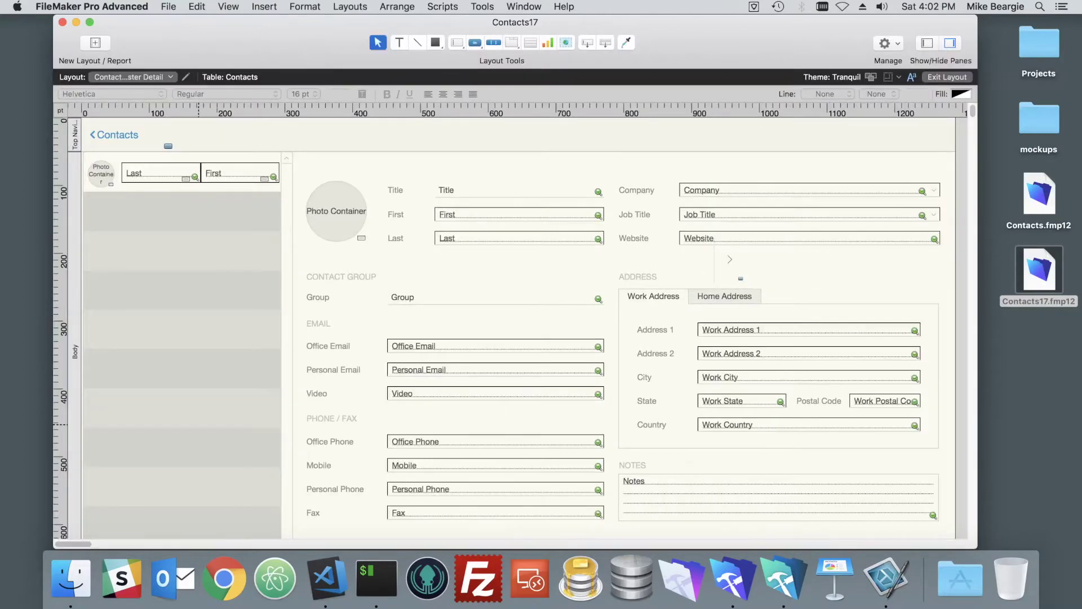
text(5)
key(Return)
Step: Move the portal flush with the left edge and draw a second portal beneath it
click(129, 287)
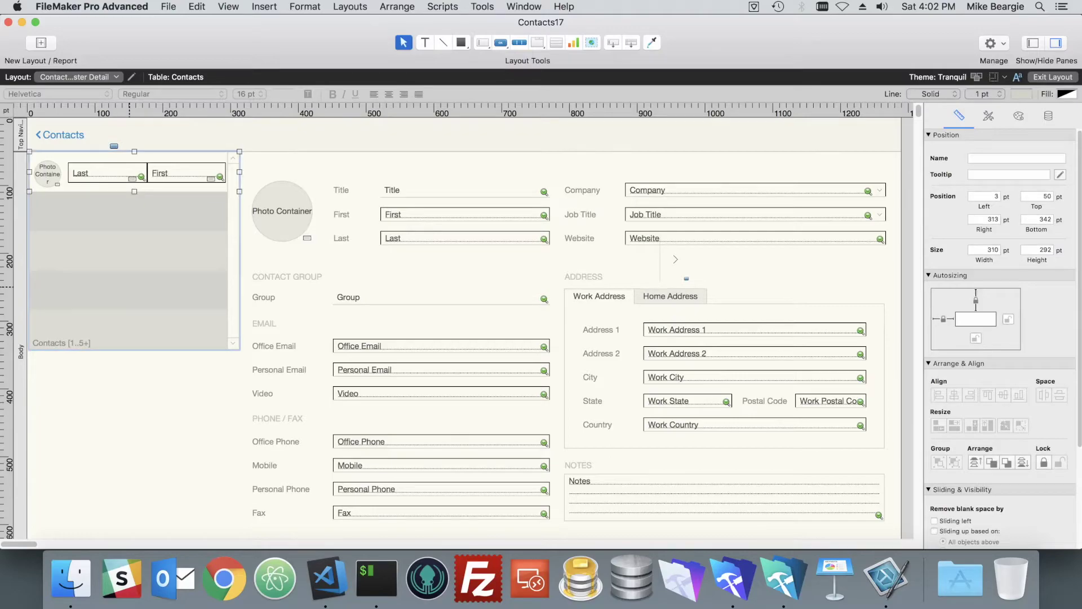
drag(129, 287, 127, 287)
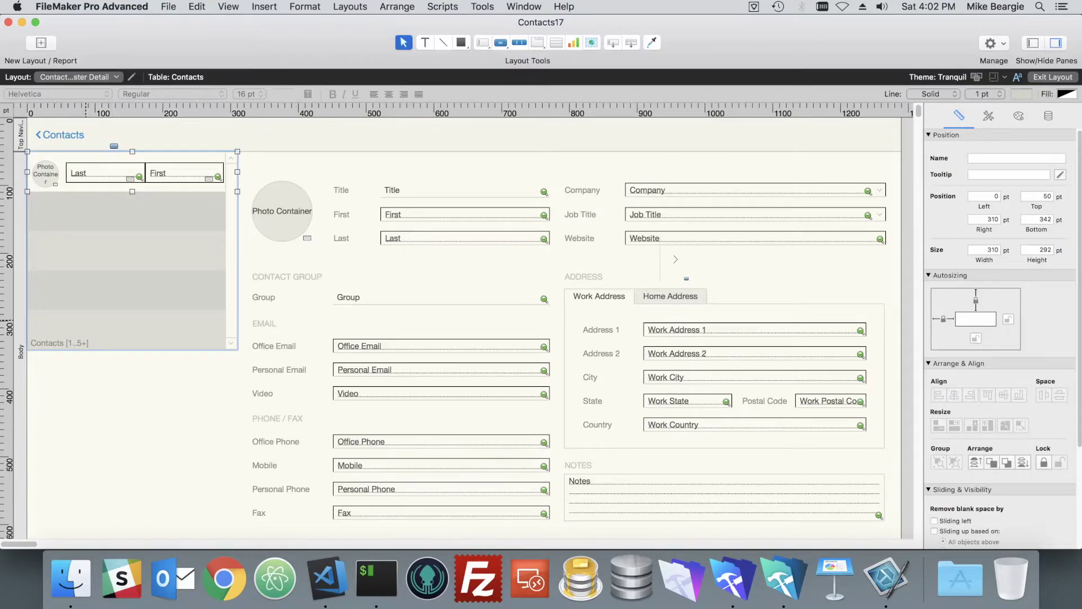
click(100, 398)
click(131, 321)
click(275, 346)
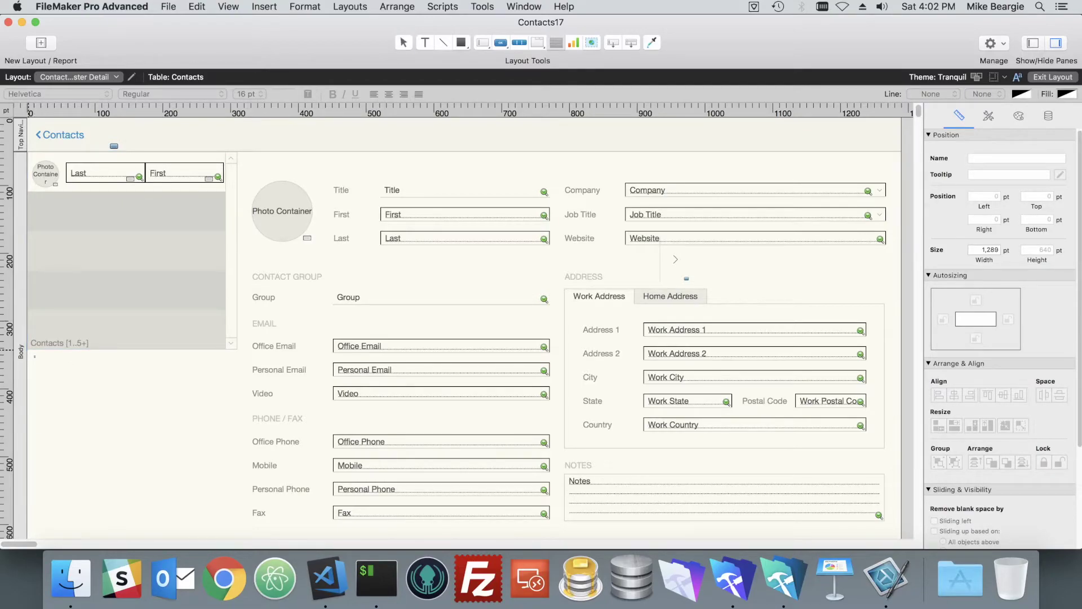
drag(28, 349, 238, 536)
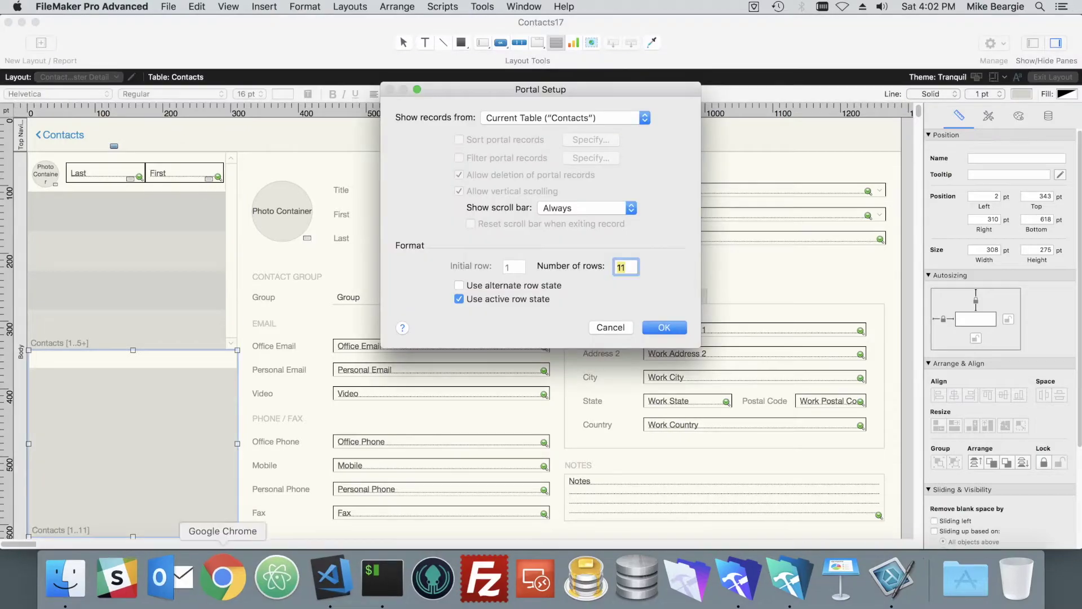
Step: Start a new add-on table for the portal and choose Email Addresses
key(Down)
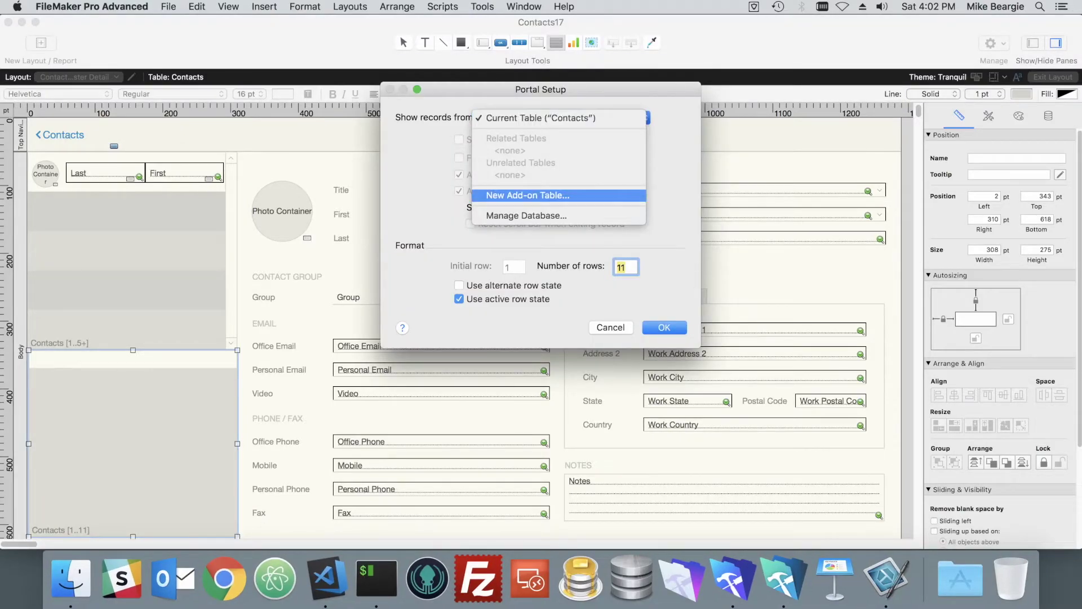
key(Return)
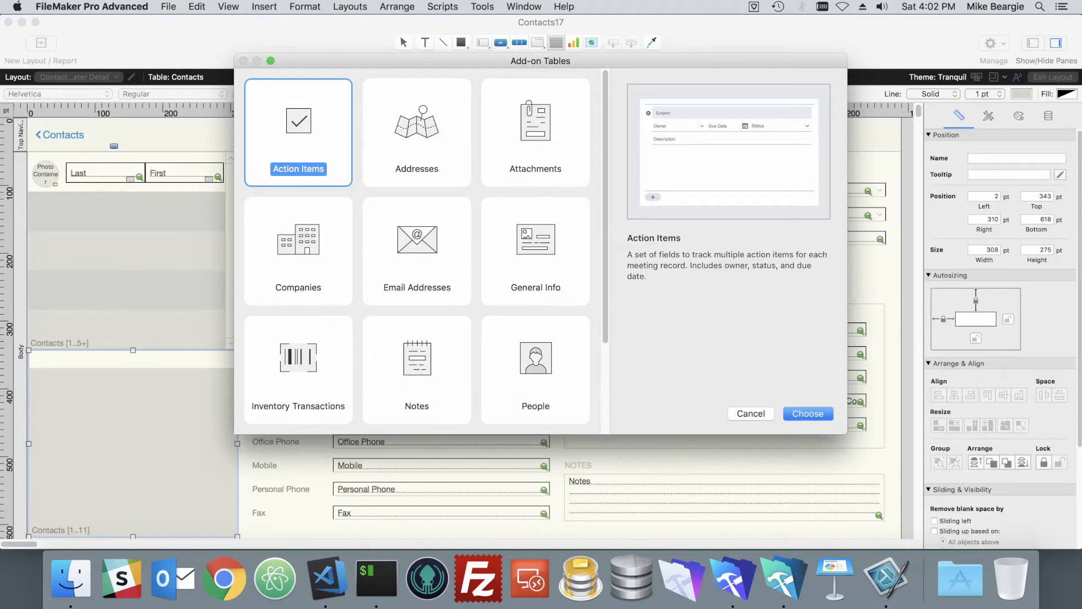
scroll(417, 251, down, 2)
scroll(417, 251, down, 2)
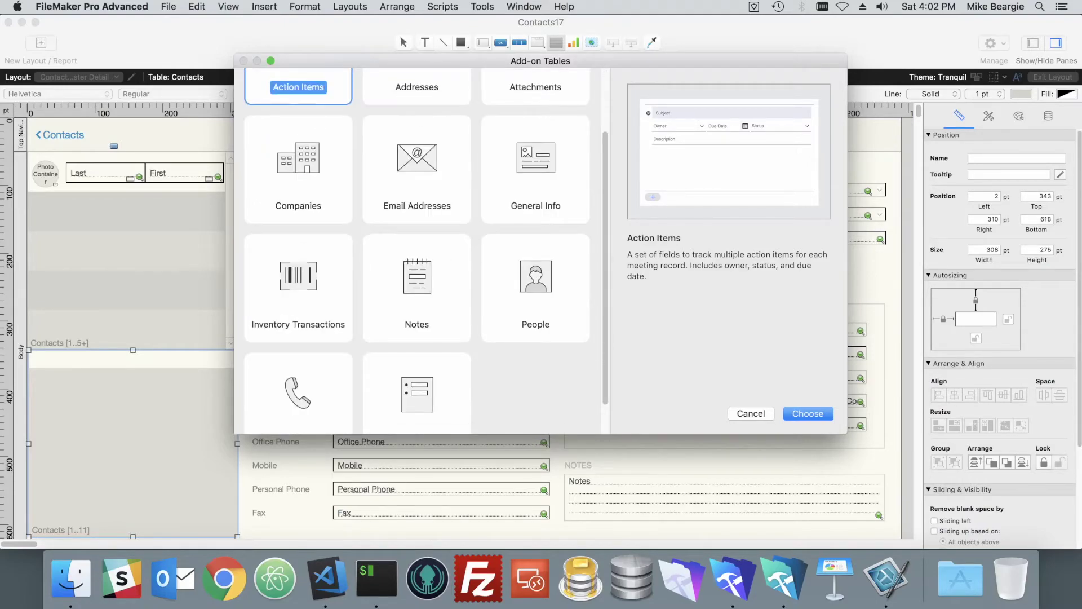
scroll(417, 251, up, 5)
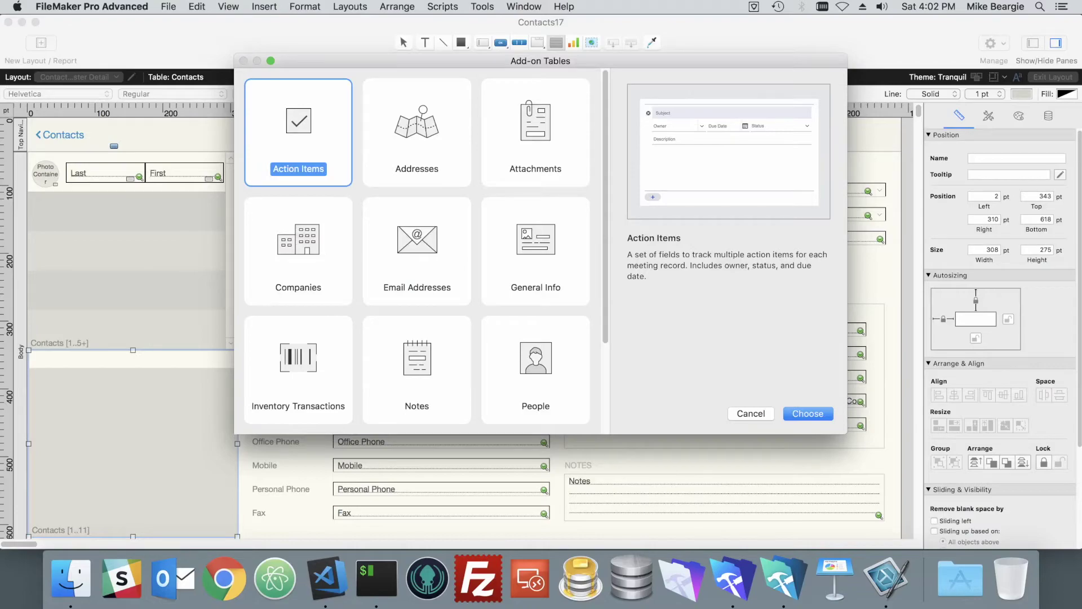
click(417, 251)
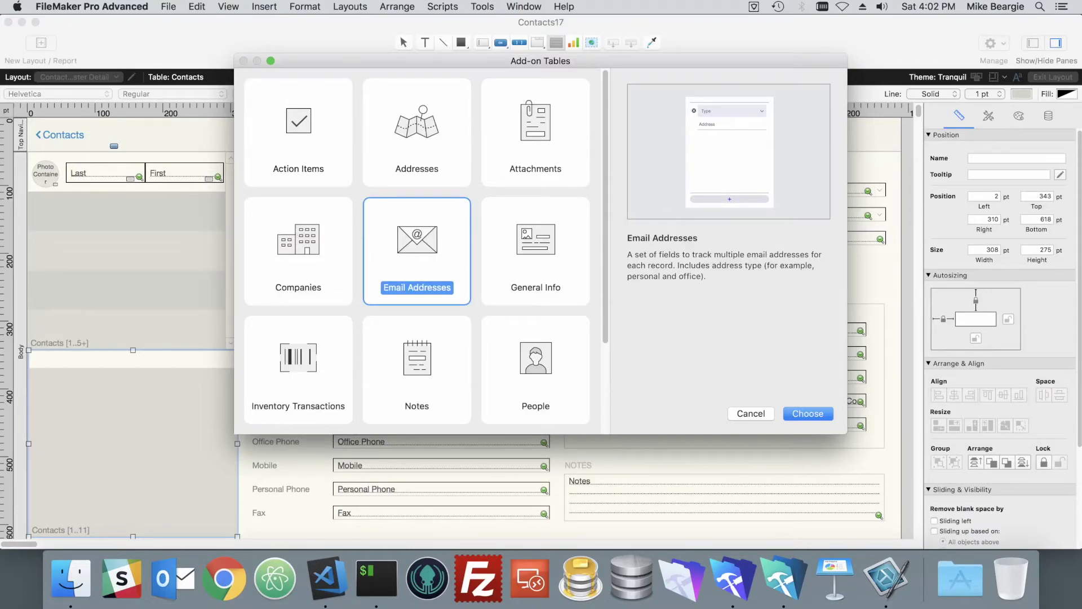
key(Return)
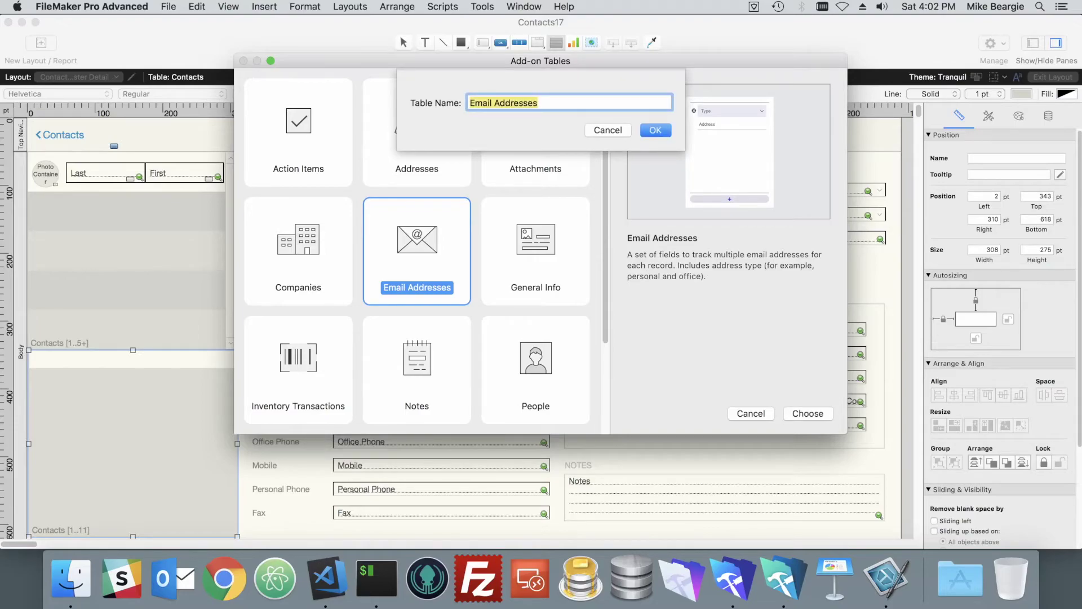
Step: Name the add-on table ContactEmails and confirm
text(ContactEmaikls)
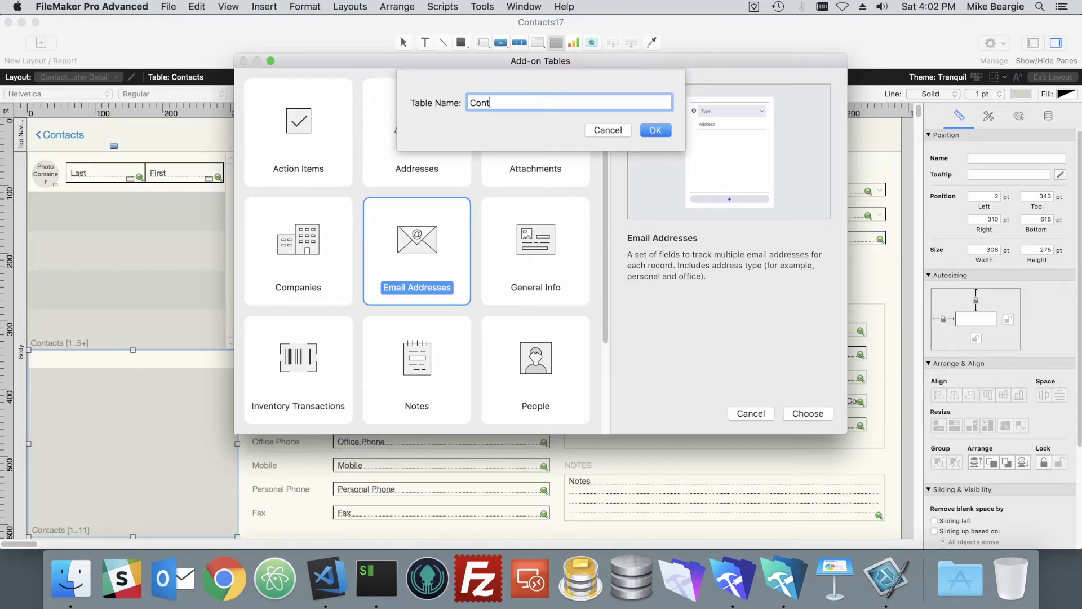
key(BackSpace)
key(BackSpace)
key(BackSpace)
text(ls)
key(Return)
Step: Widen the ContactEmails portal to 308 pt so it fills the sidebar
scroll(451, 327, down, 5)
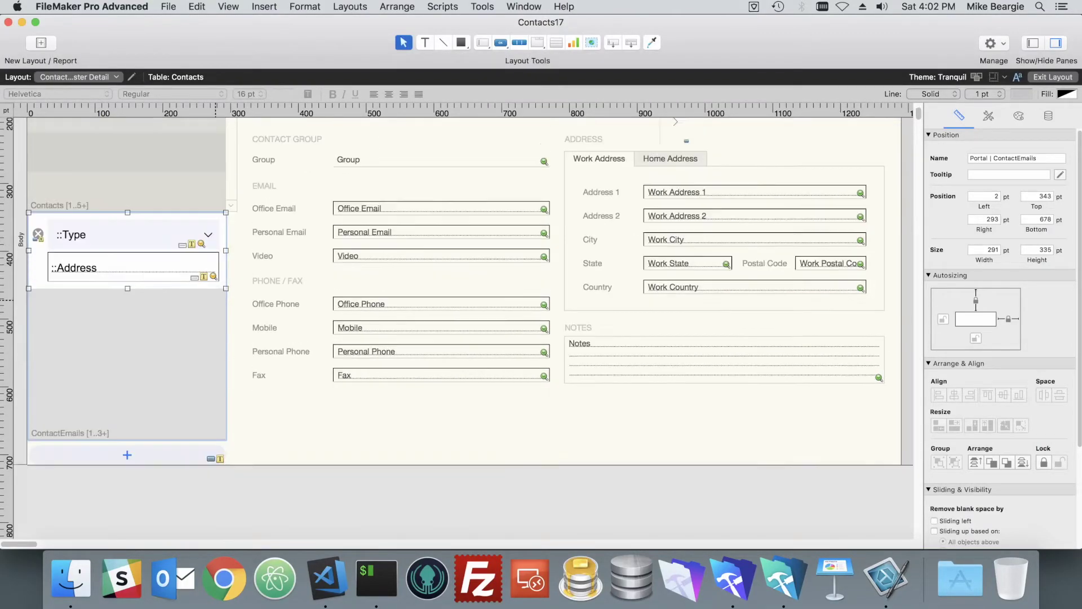
click(127, 350)
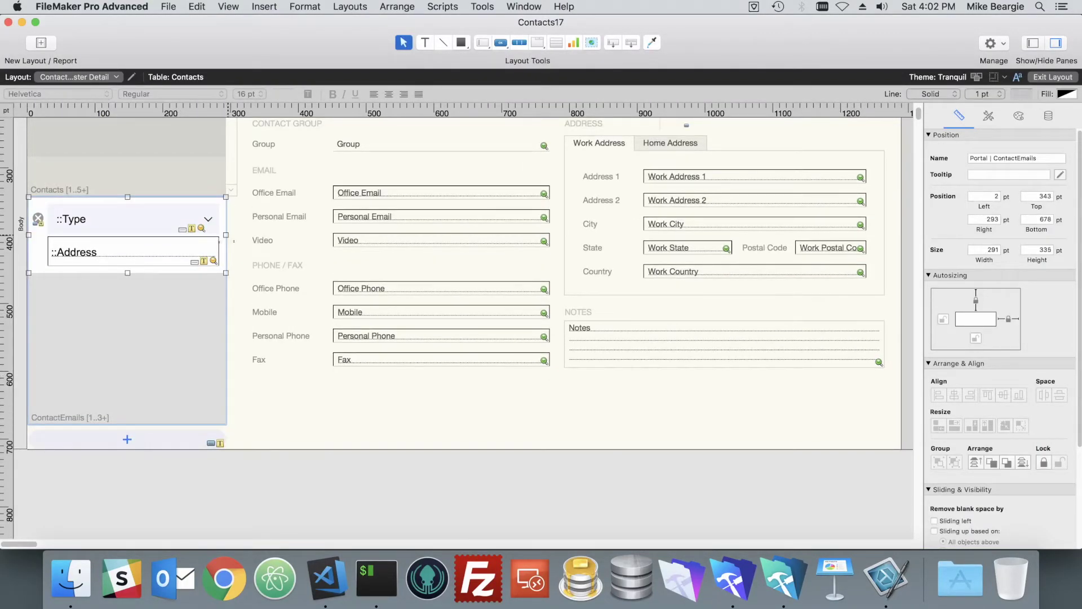
drag(225, 424, 241, 393)
click(256, 389)
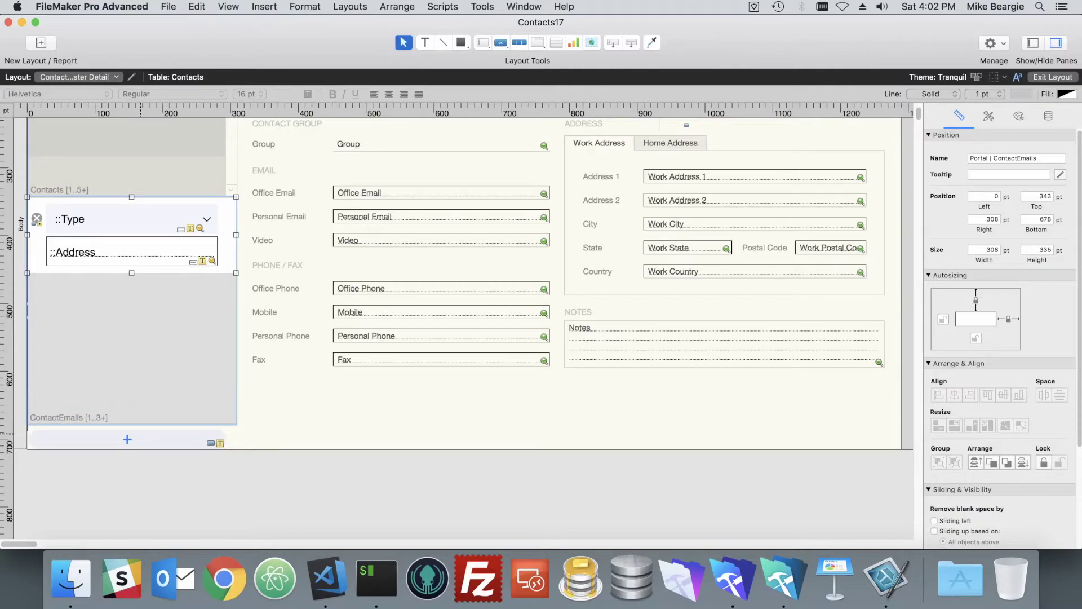
Step: Check the add-email button's setup, which runs ContactEmails | Add
click(126, 439)
double_click(127, 439)
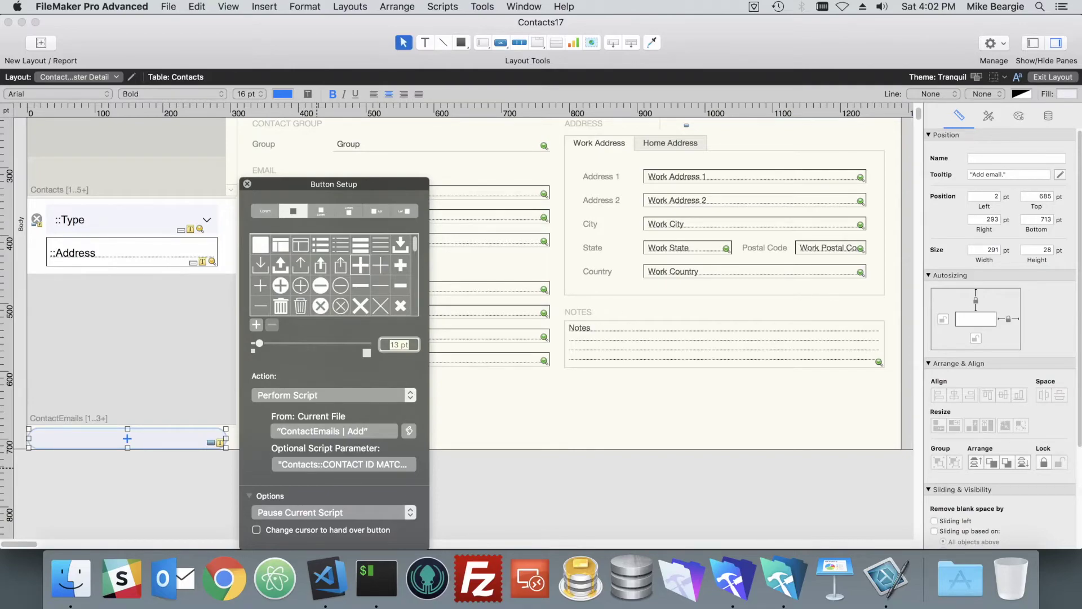
click(247, 184)
click(288, 392)
Step: With the portal selected, open Manage Database at the Relationships graph
click(144, 341)
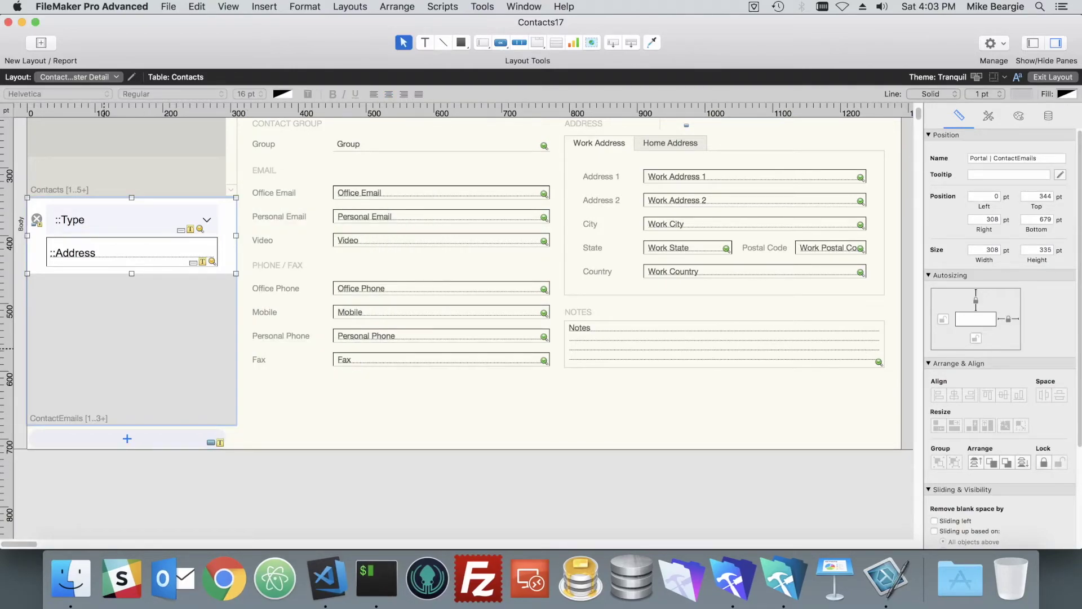
key(super+shift+d)
key(ctrl+Tab)
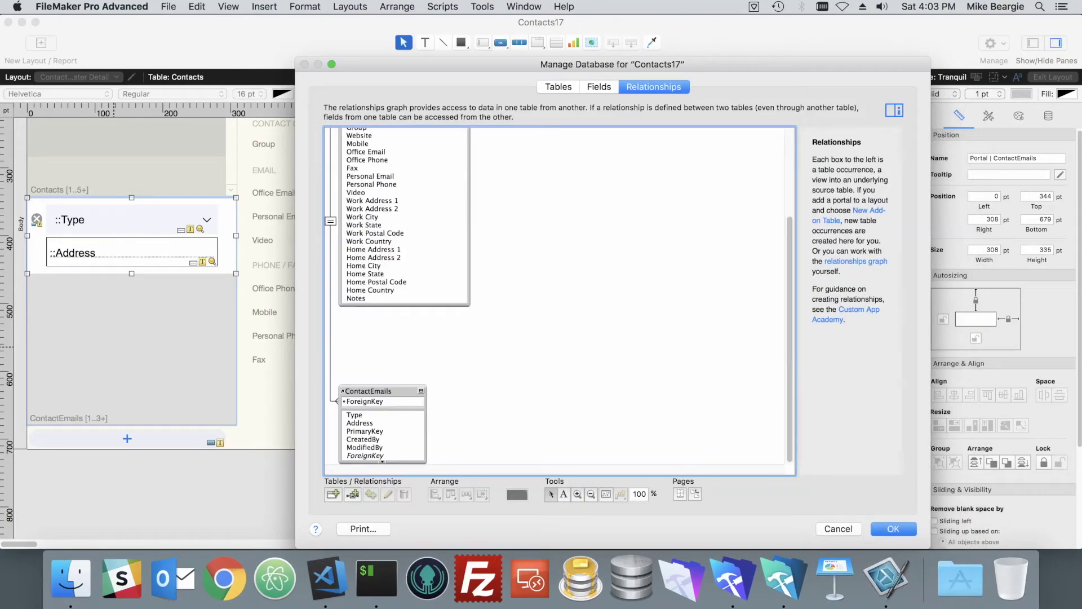
Step: Move the ContactEmails table occurrence beside Contacts and review its settings
drag(367, 391, 547, 146)
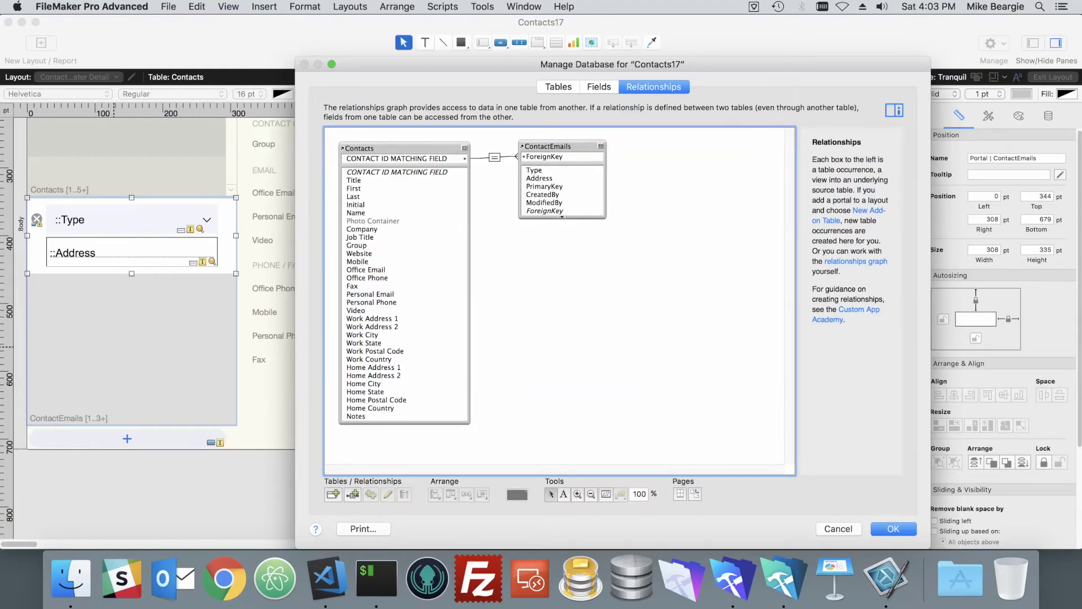
double_click(546, 146)
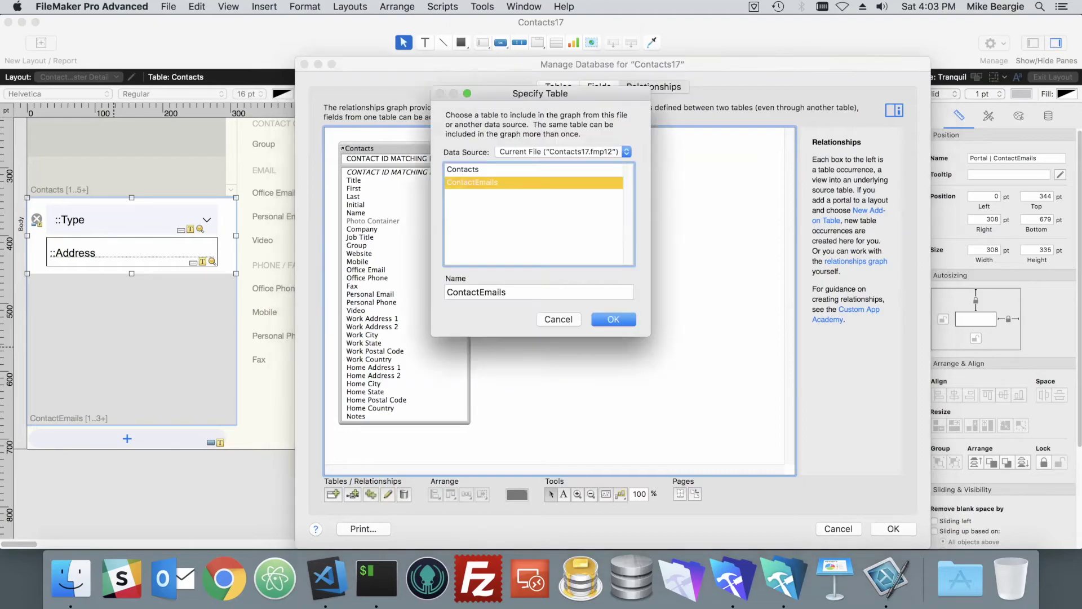
key(Escape)
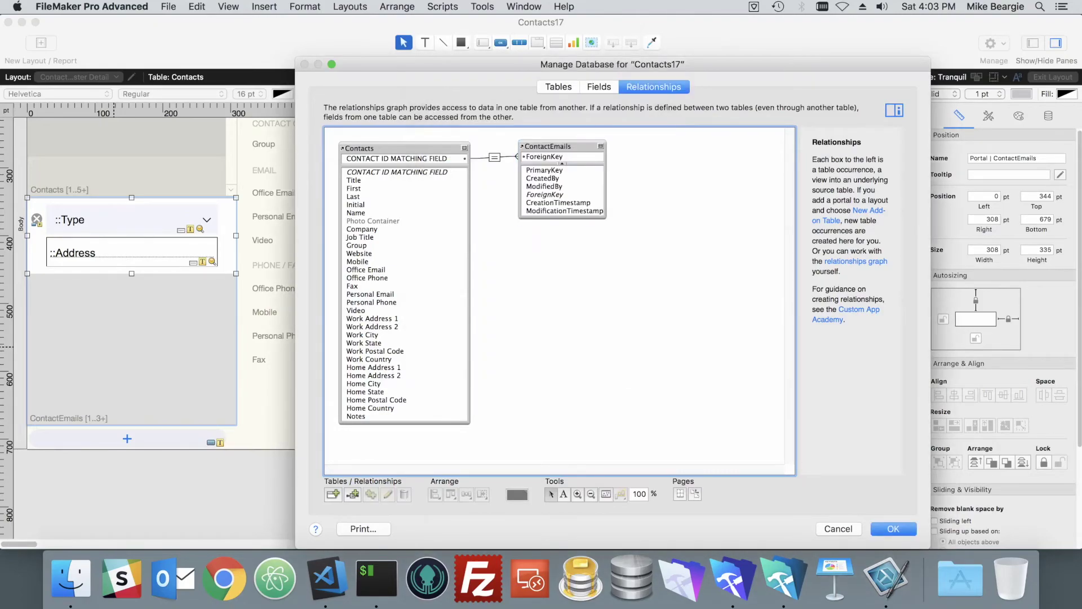
Step: Review the Contacts–ContactEmails ForeignKey relationship, then save and return to Browse mode
double_click(494, 158)
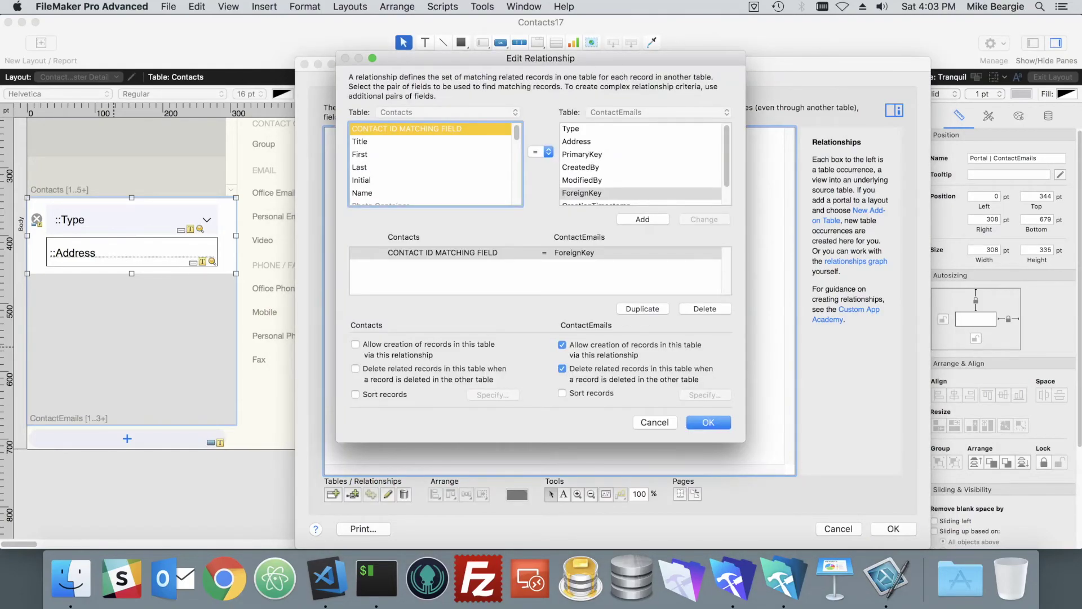
key(Escape)
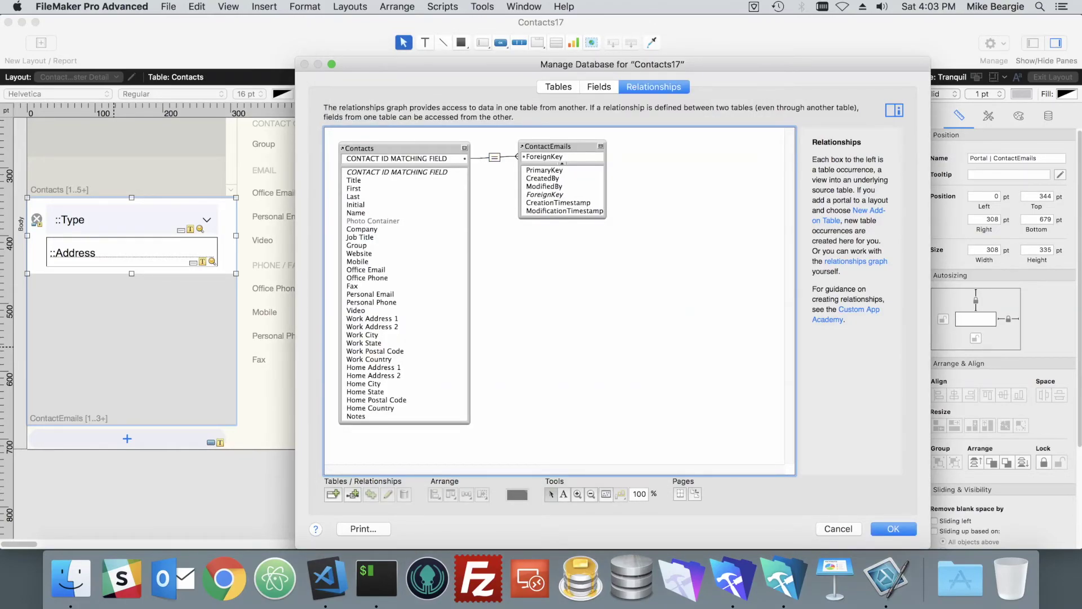
key(Return)
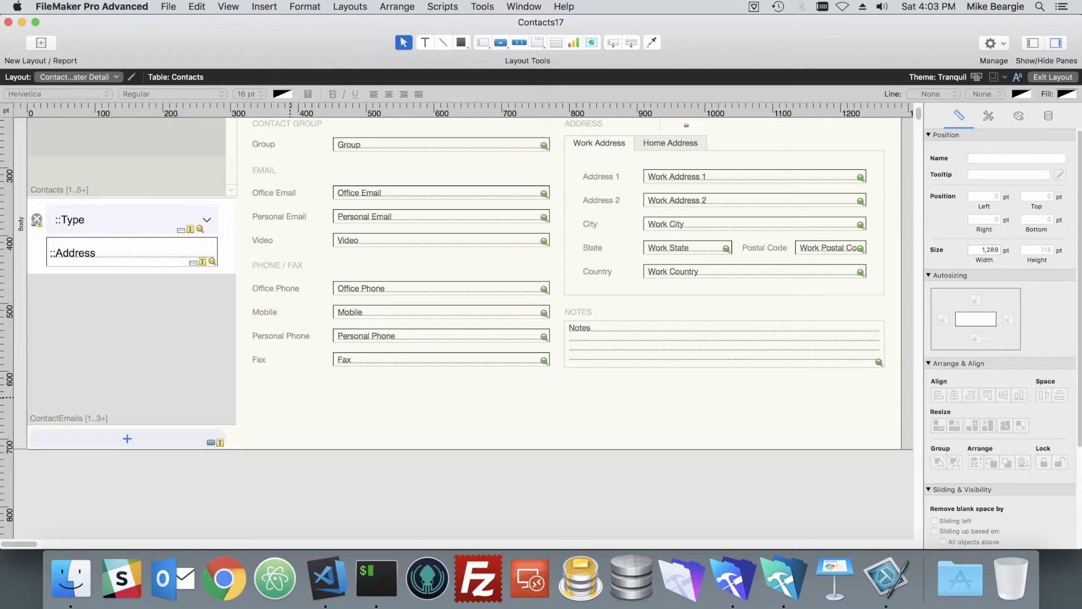
key(super+b)
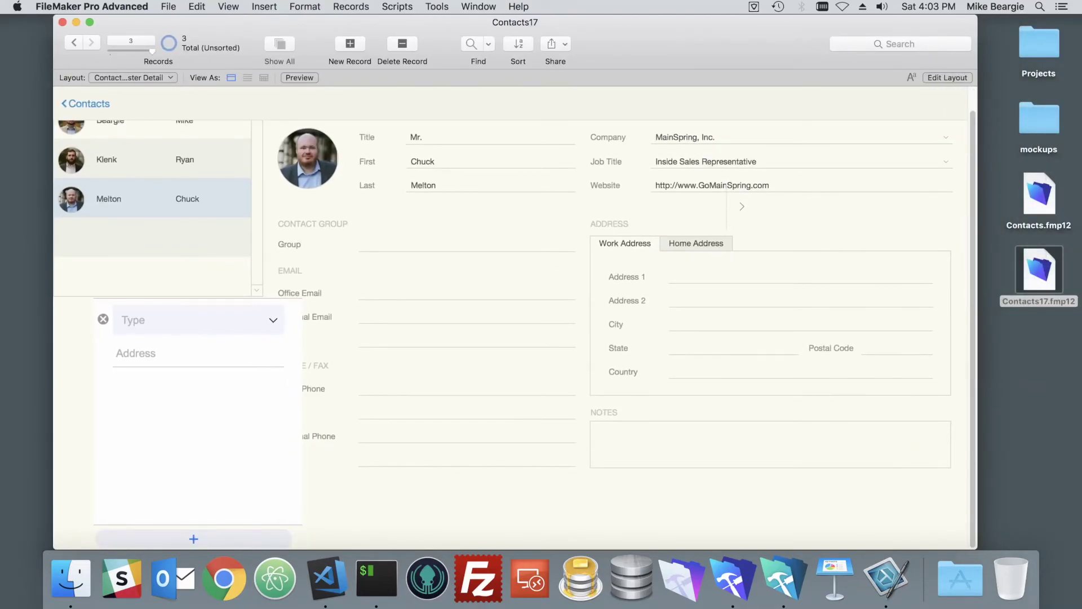
click(197, 354)
click(197, 320)
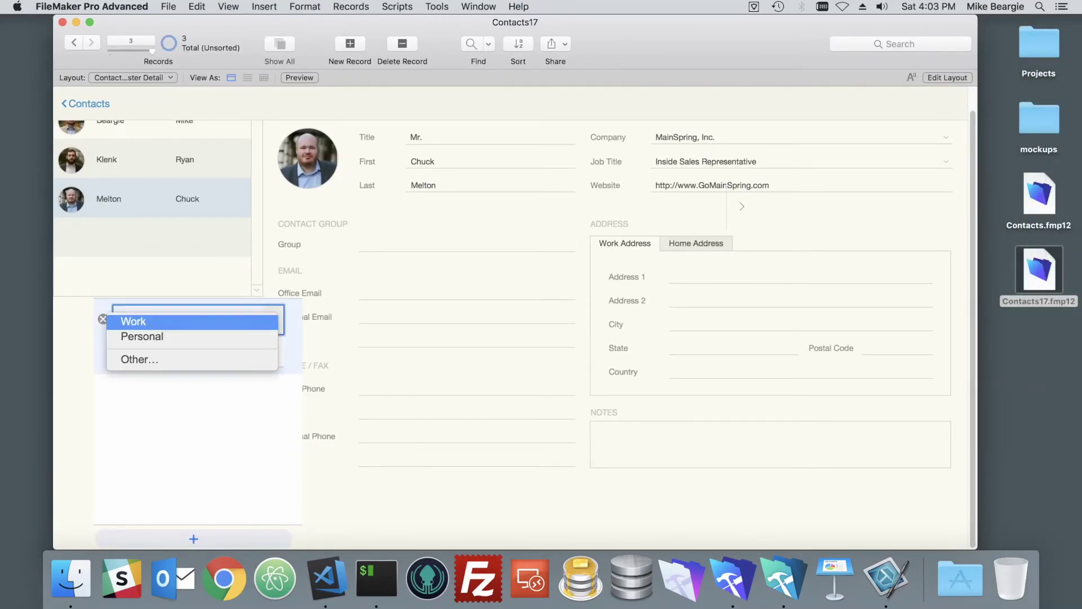
key(Return)
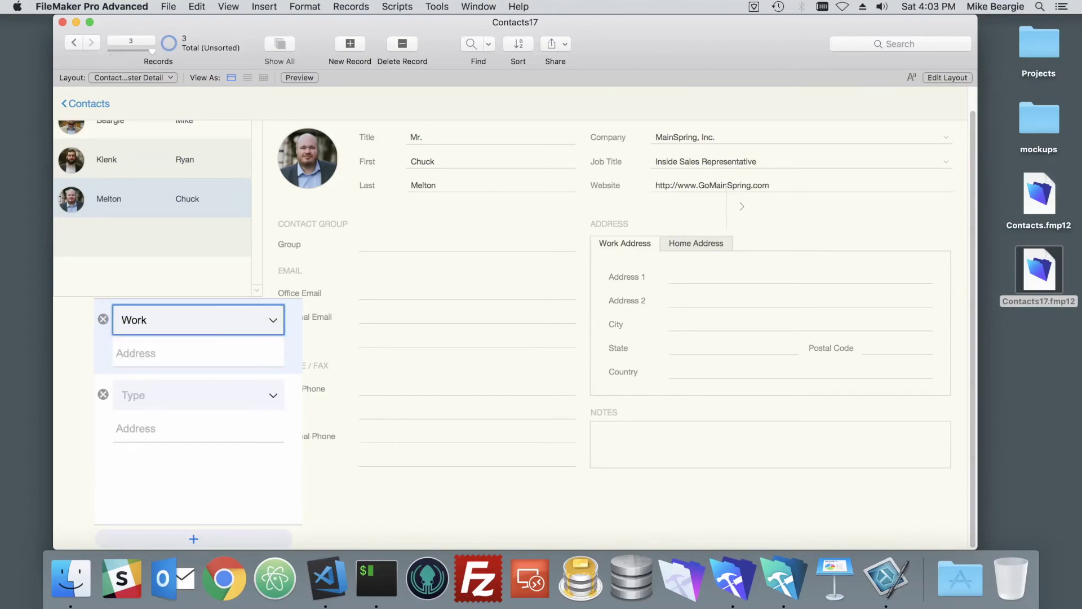
click(197, 353)
text(test)
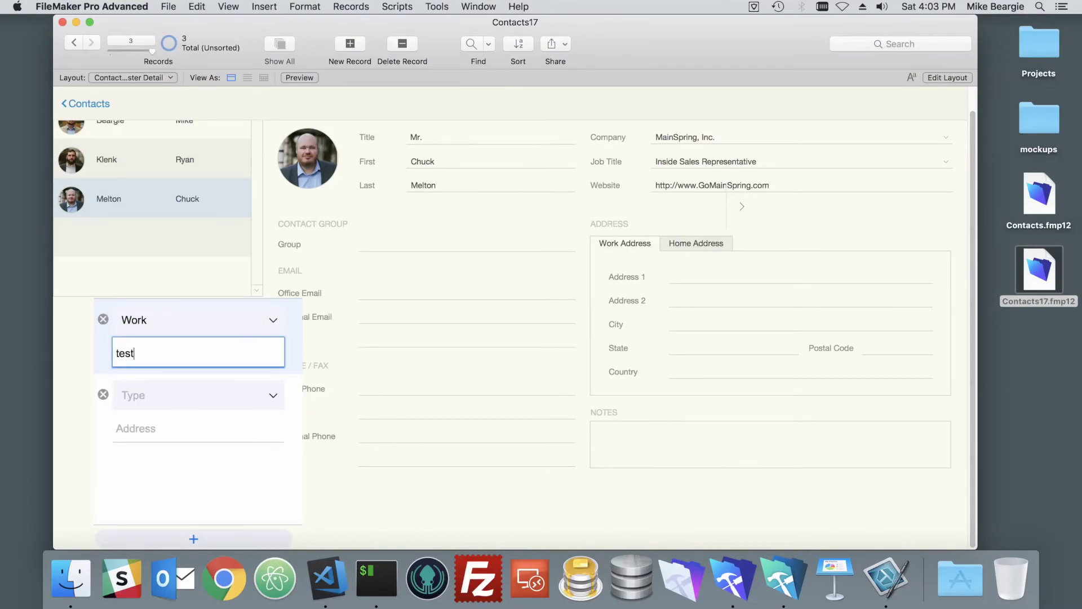
text(@test.com)
key(Return)
click(103, 320)
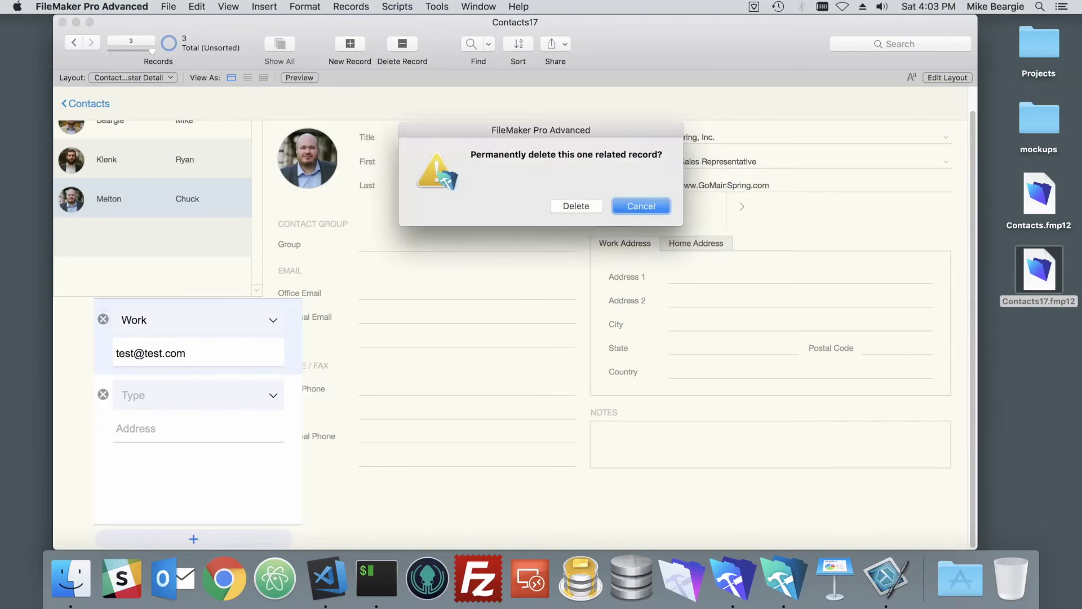
click(577, 205)
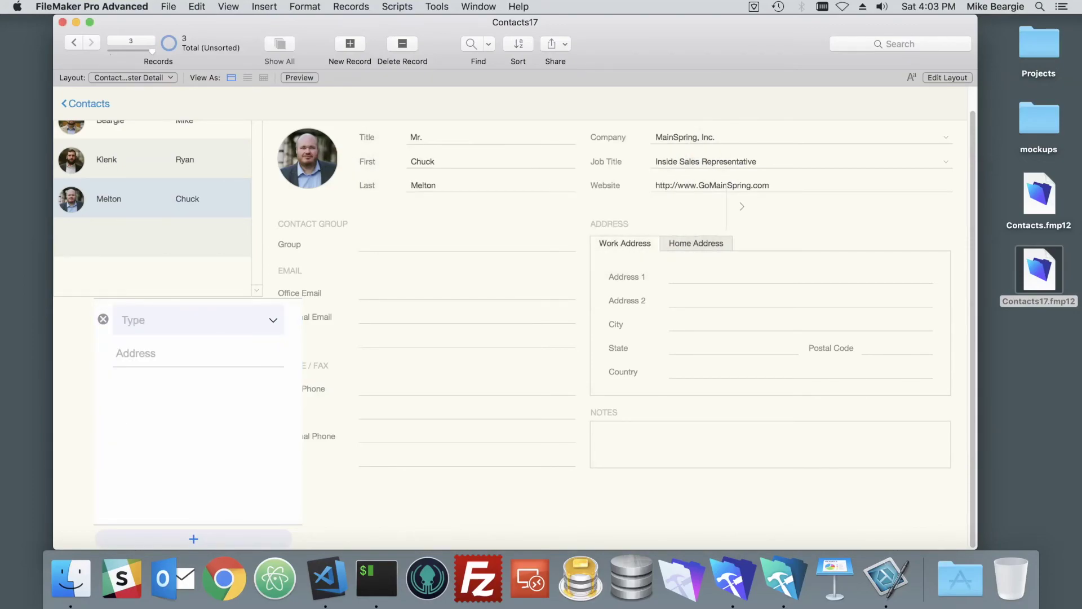
key(super+l)
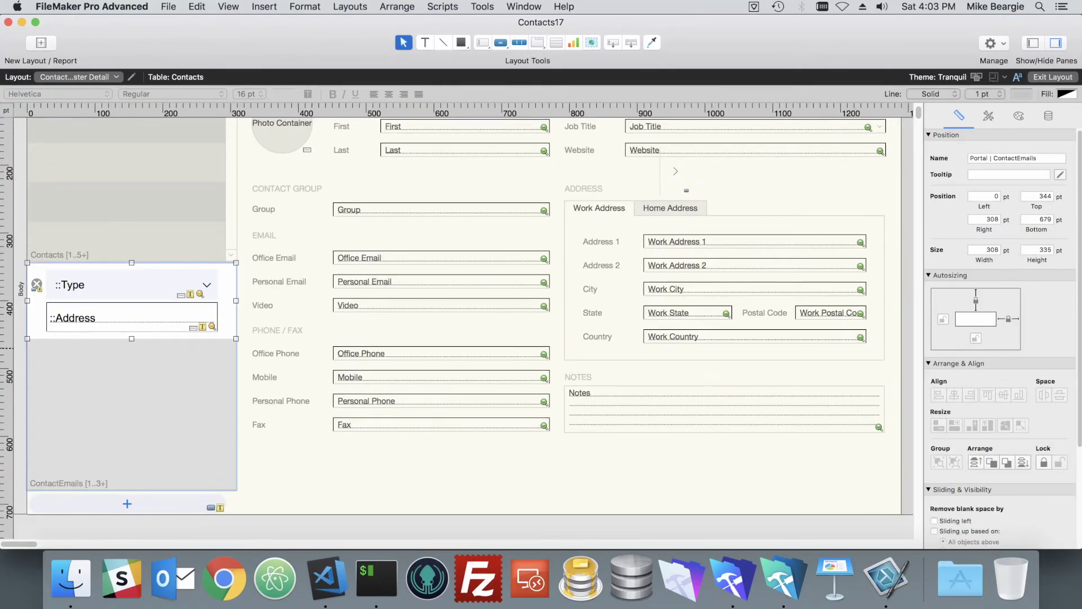
Step: Anchor the ContactEmails portal to the left and unlock its right anchor
click(942, 319)
click(1008, 319)
click(127, 504)
Step: Unlock the add-email button's right anchor, then reopen Manage Database from Browse mode
click(1009, 320)
click(1009, 319)
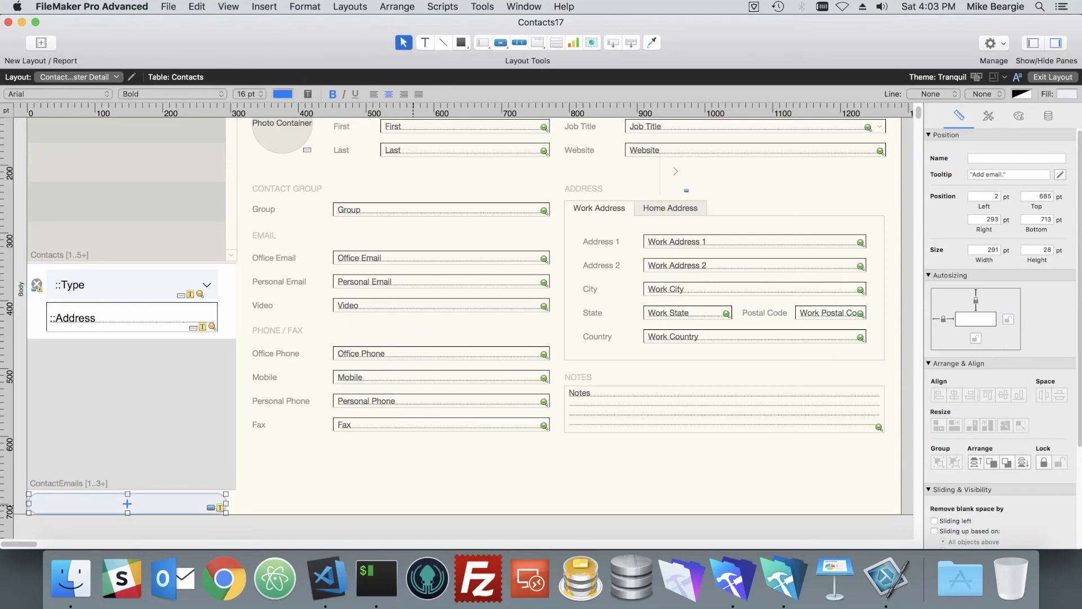
key(super+b)
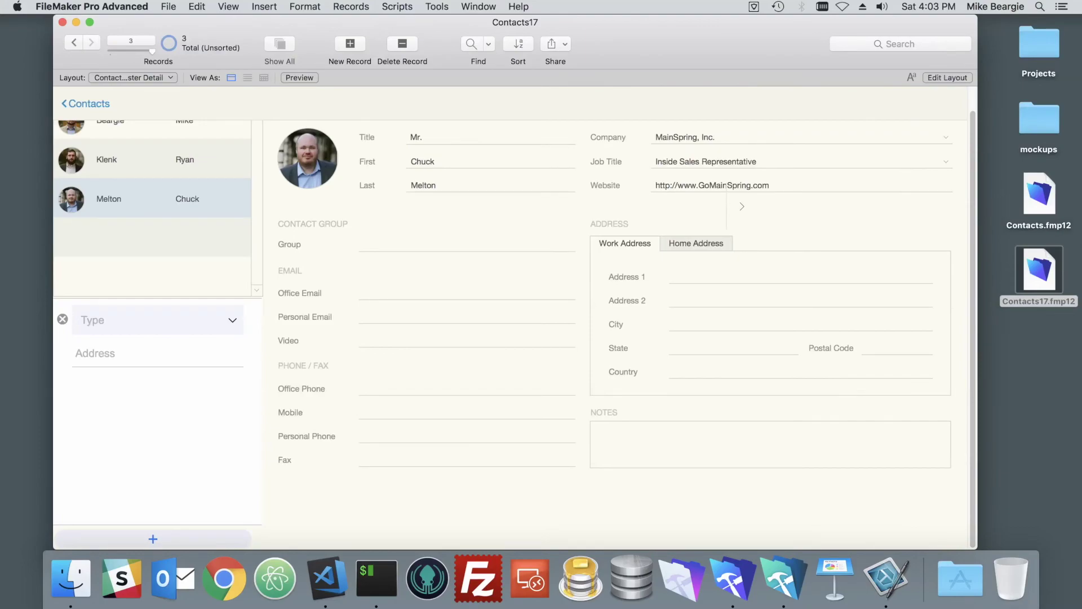
key(shift+super+d)
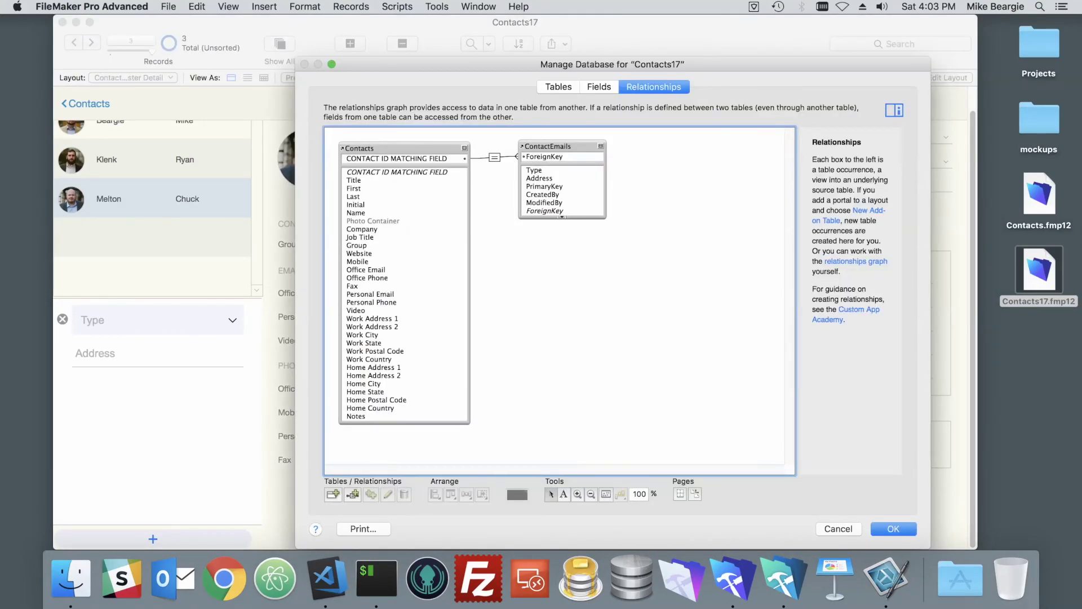
Step: Inspect the eight ContactEmails field definitions (Type, Address, PrimaryKey, etc.) and close Manage Database
click(599, 86)
click(408, 107)
click(394, 117)
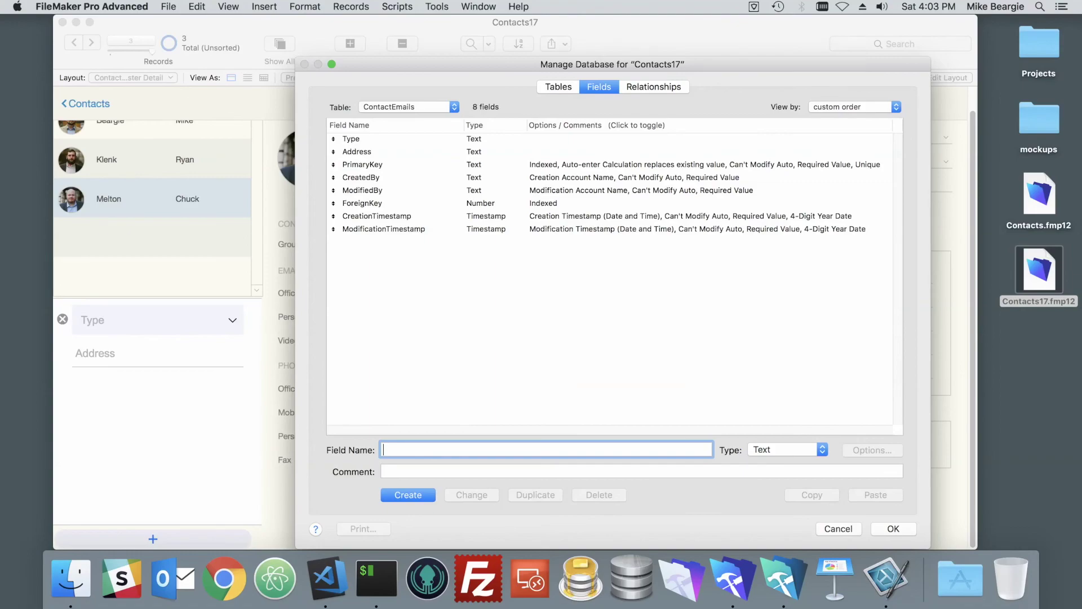
click(357, 152)
click(351, 139)
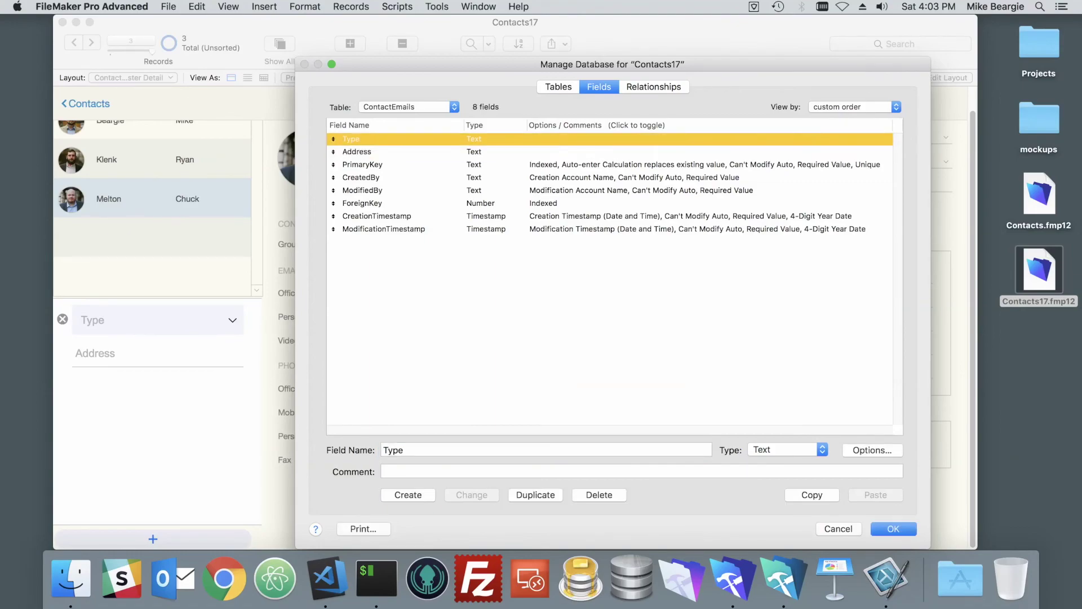
click(357, 152)
click(363, 164)
key(Down)
key(Down)
key(Down)
key(Down)
key(Down)
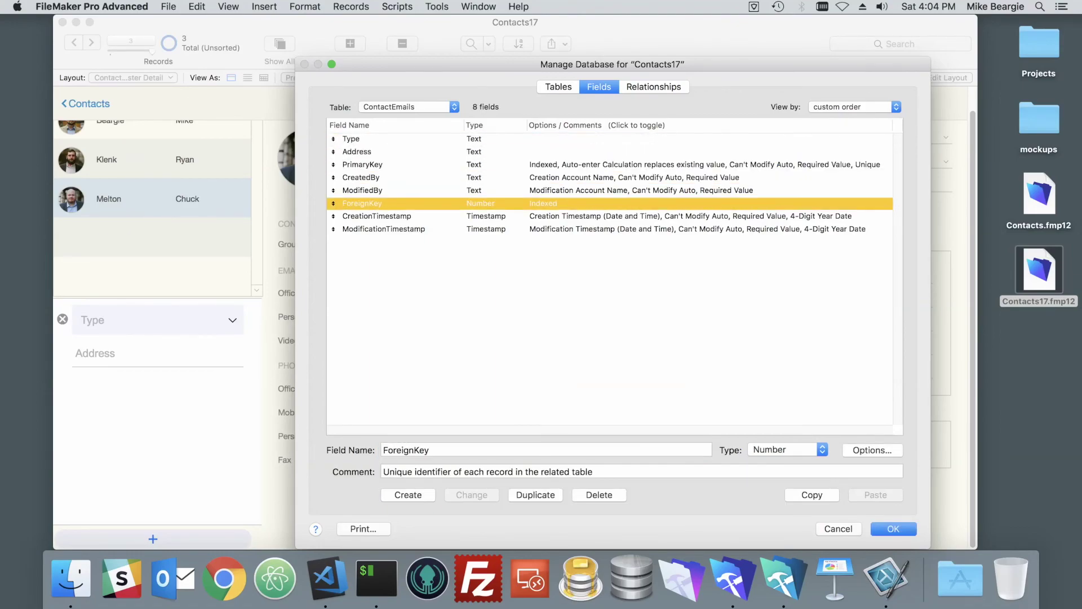
key(Return)
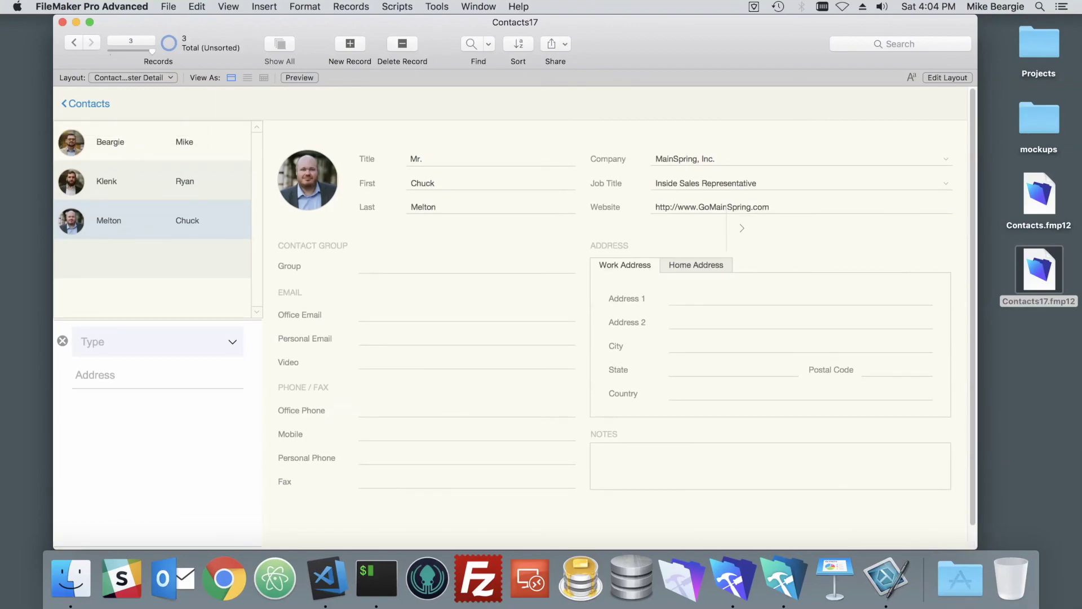
Step: Step through the first, second and third contact records in the list
click(185, 181)
click(185, 141)
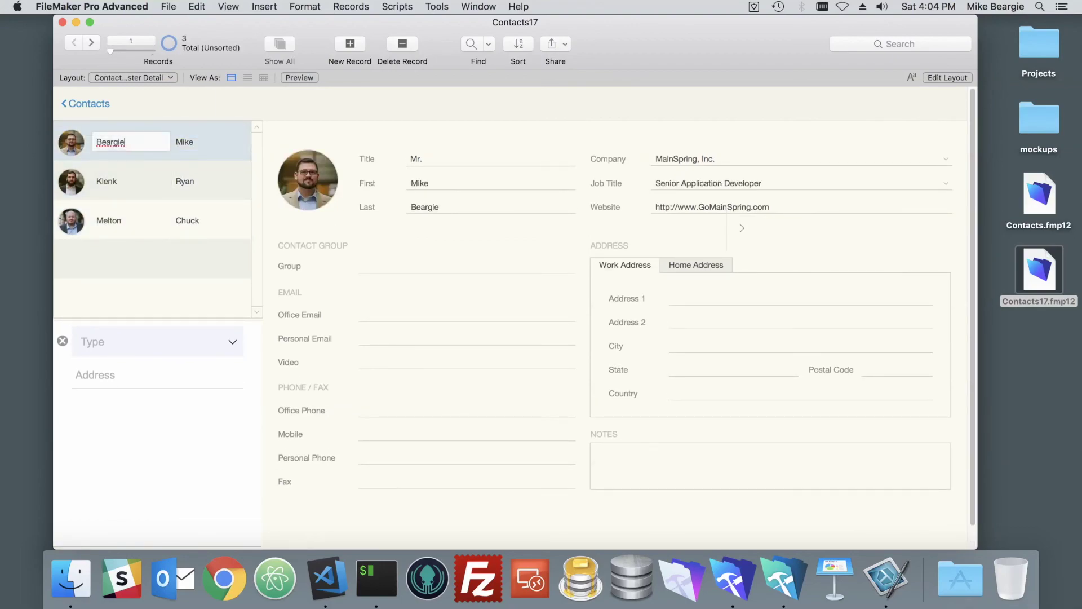
click(129, 181)
click(214, 221)
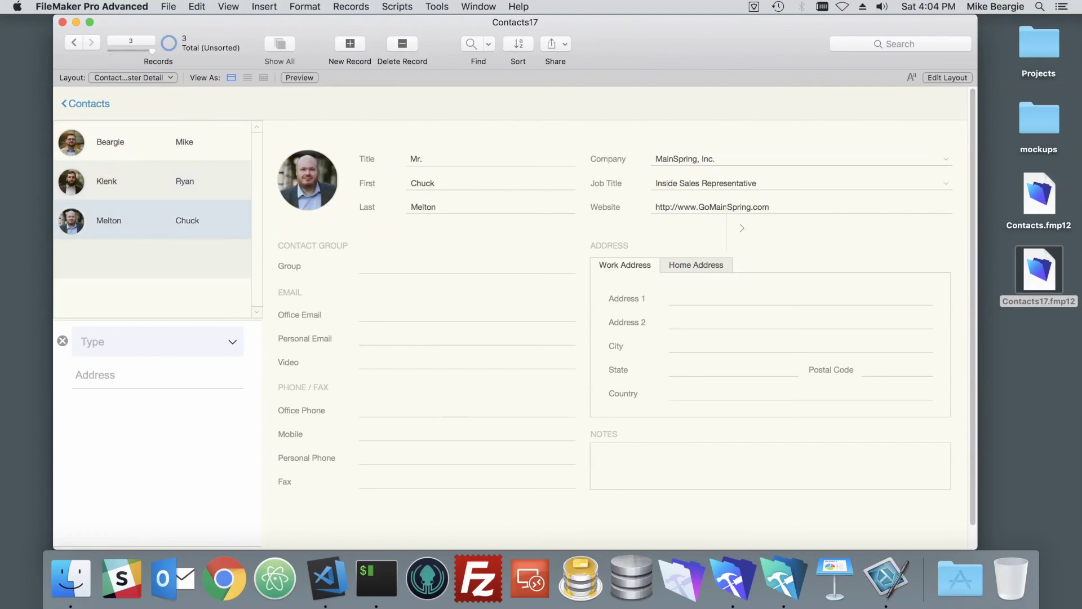